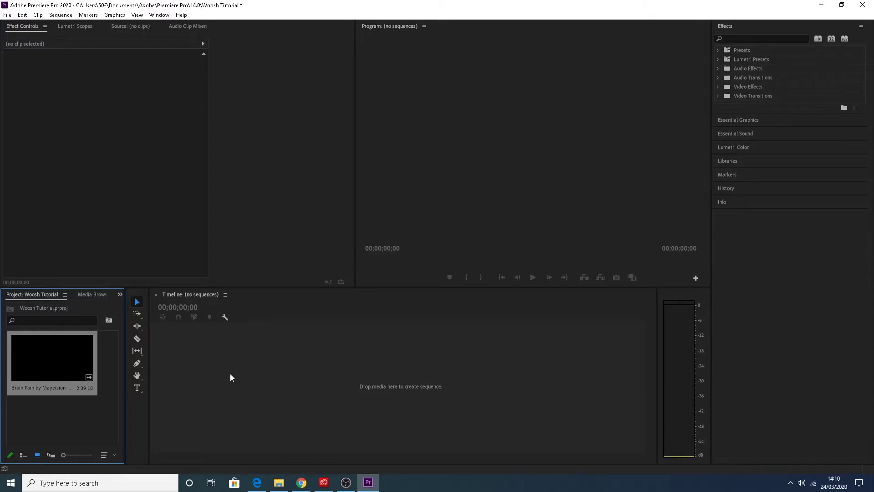
- Create a sequence from the Brain Pain clip and cut the clip at 00:00:09:00
{"action": "left_click_drag", "start_coordinate": [230, 375], "coordinate": [230, 375]}
{"action": "left_click_drag", "start_coordinate": [260, 317], "coordinate": [280, 338]}
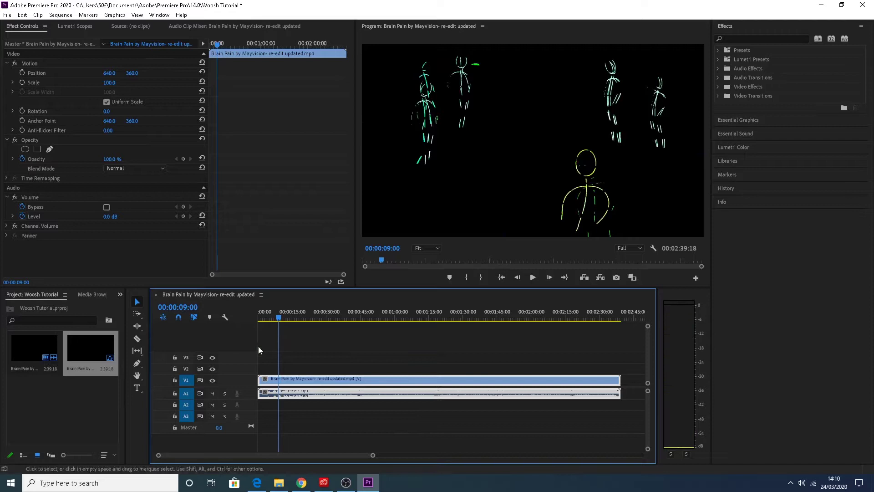
{"action": "left_click", "coordinate": [138, 340]}
{"action": "left_click", "coordinate": [278, 380]}
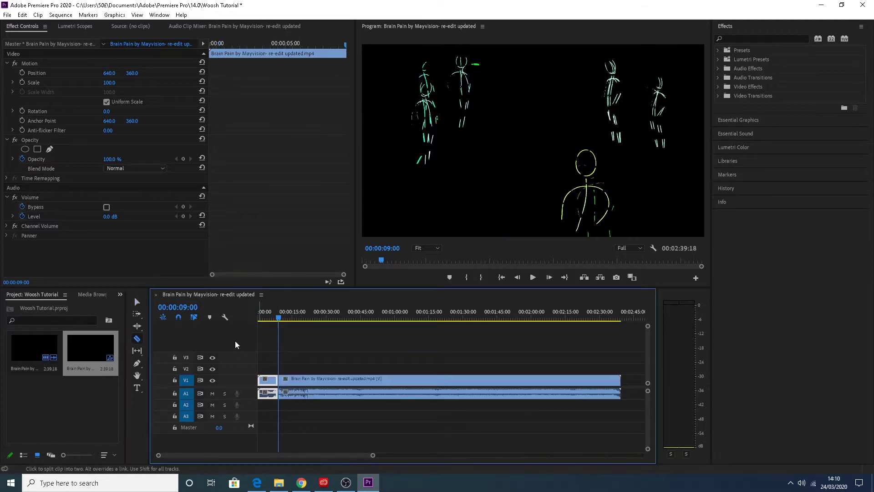
{"action": "key", "text": "v"}
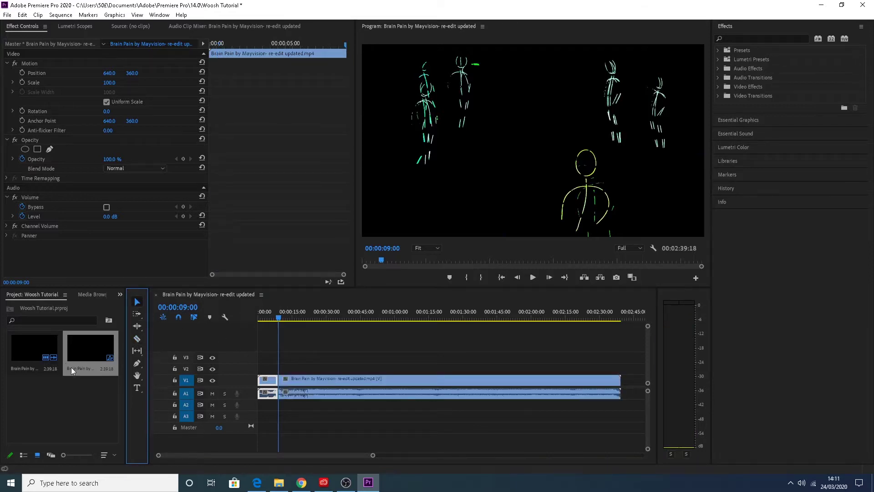
- Cut the clip again at 00:00:17:15 and delete the section between the two cuts
{"action": "left_click_drag", "start_coordinate": [279, 318], "coordinate": [299, 326]}
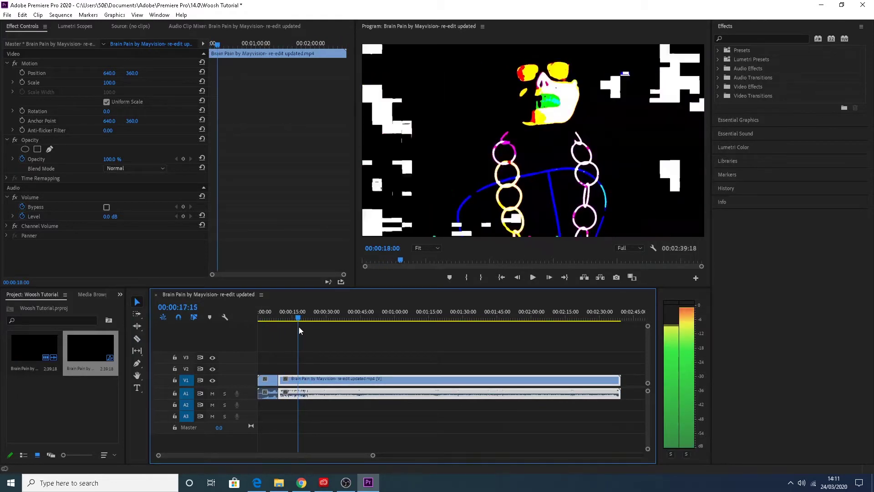
{"action": "left_click", "coordinate": [135, 297]}
{"action": "key", "text": "ctrl+k"}
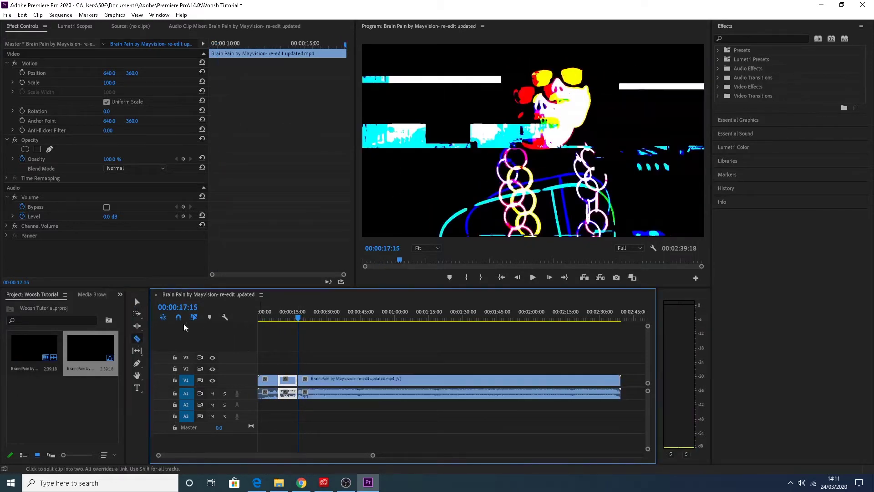
{"action": "left_click", "coordinate": [286, 381]}
{"action": "key", "text": "Delete"}
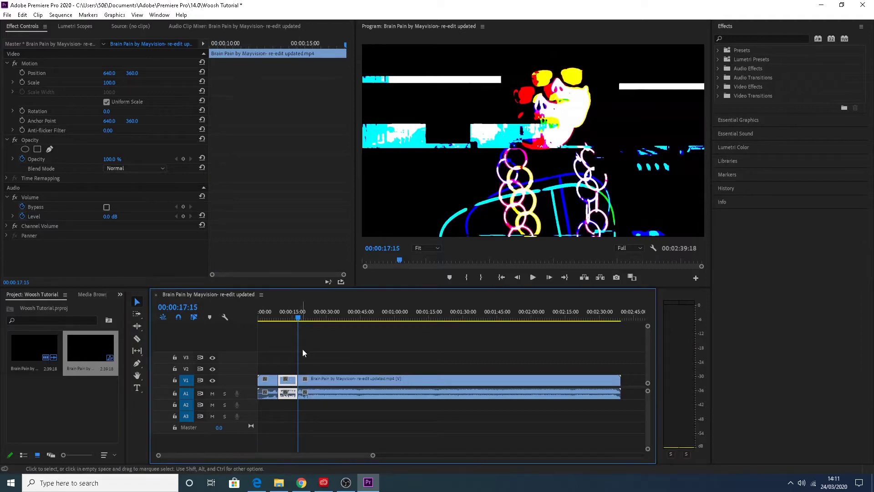
- Cut the remaining clip down to about 7 seconds, delete the rest, and move the short clip directly against the first one
{"action": "left_click", "coordinate": [135, 297]}
{"action": "key", "text": "ctrl+k"}
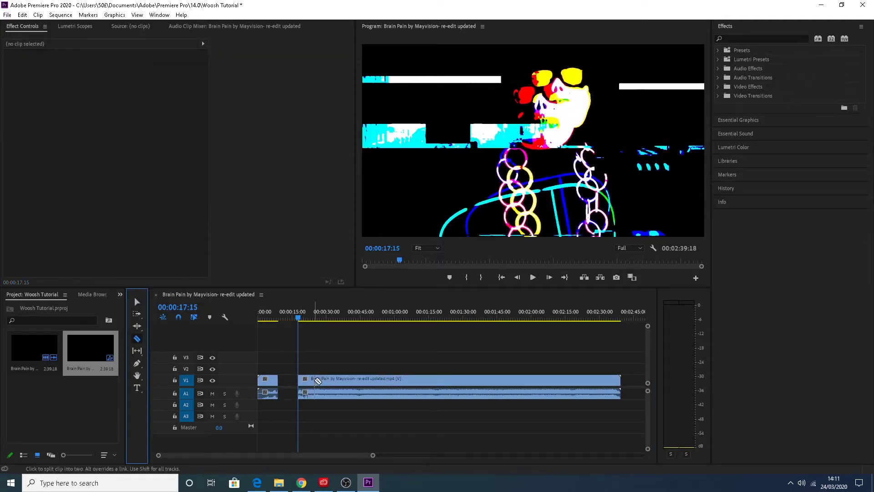
{"action": "left_click", "coordinate": [144, 302]}
{"action": "left_click", "coordinate": [341, 381]}
{"action": "key", "text": "Delete"}
{"action": "left_click_drag", "start_coordinate": [301, 382], "coordinate": [288, 383]}
- Play across the join, then shorten the first clip to end at 00:00:08:00 with the second clip following directly
{"action": "left_click", "coordinate": [273, 318]}
{"action": "left_click_drag", "start_coordinate": [374, 455], "coordinate": [249, 455]}
{"action": "key", "text": "space"}
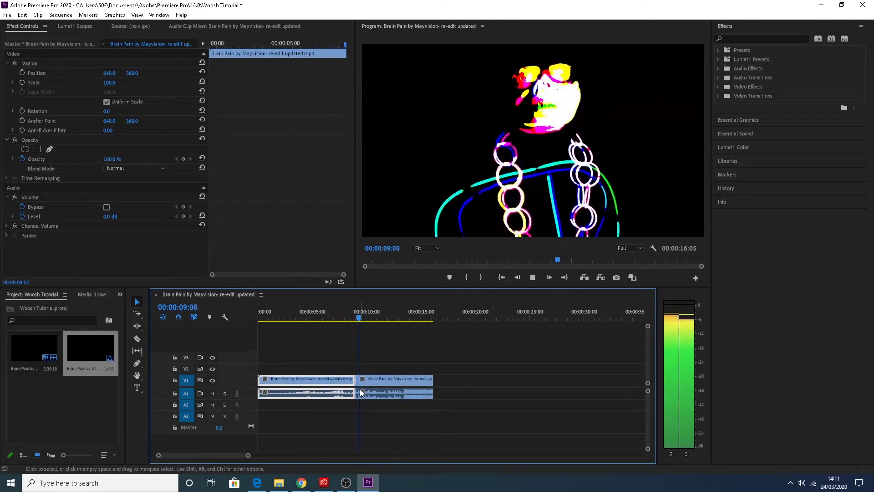
{"action": "key", "text": "space"}
{"action": "left_click_drag", "start_coordinate": [368, 320], "coordinate": [344, 326]}
{"action": "mouse_move", "coordinate": [354, 381]}
{"action": "left_mouse_down"}
{"action": "mouse_move", "coordinate": [345, 381]}
{"action": "mouse_move", "coordinate": [356, 381]}
{"action": "left_mouse_up"}
- Place the full source clip on V3 and A3 after the edit, unlink it, and delete its video part
{"action": "left_click_drag", "start_coordinate": [34, 348], "coordinate": [432, 358]}
{"action": "right_click", "coordinate": [460, 356]}
{"action": "left_click", "coordinate": [484, 175]}
{"action": "left_click", "coordinate": [504, 353]}
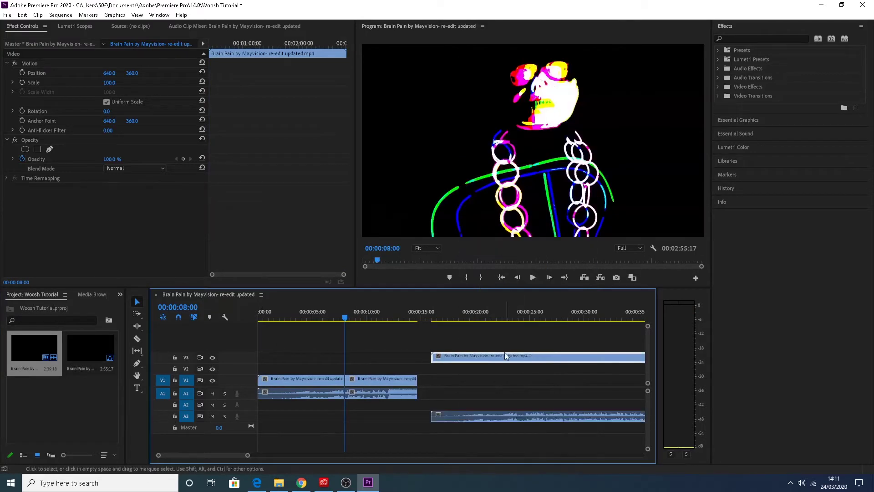
{"action": "key", "text": "Delete"}
- Unlink the two V1 clips from their audio and delete the original audio on A1
{"action": "left_click_drag", "start_coordinate": [398, 412], "coordinate": [279, 377]}
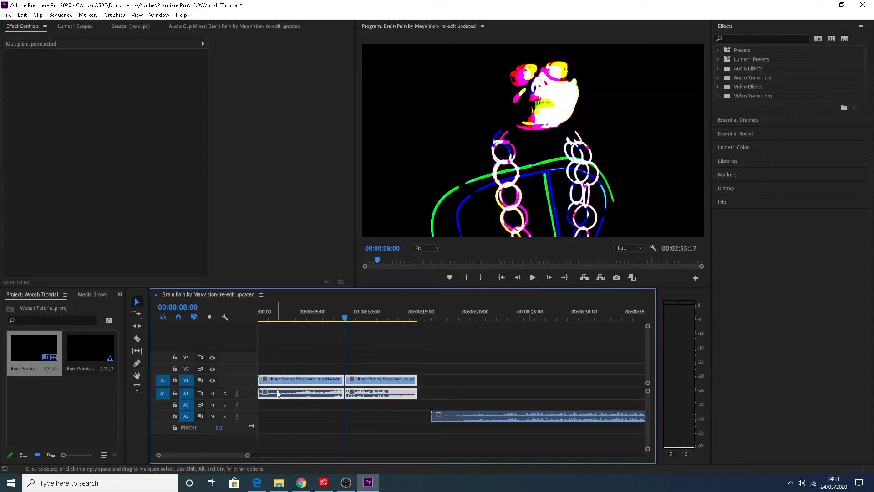
{"action": "right_click", "coordinate": [279, 380]}
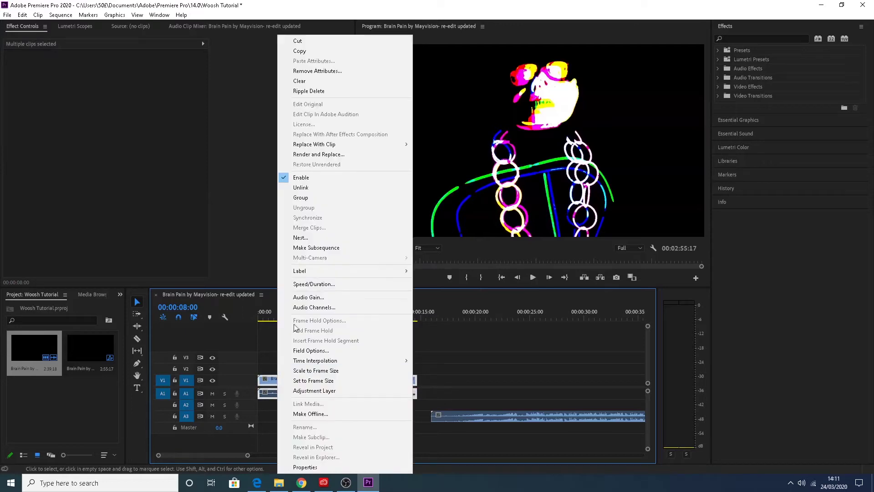
{"action": "left_click", "coordinate": [317, 197]}
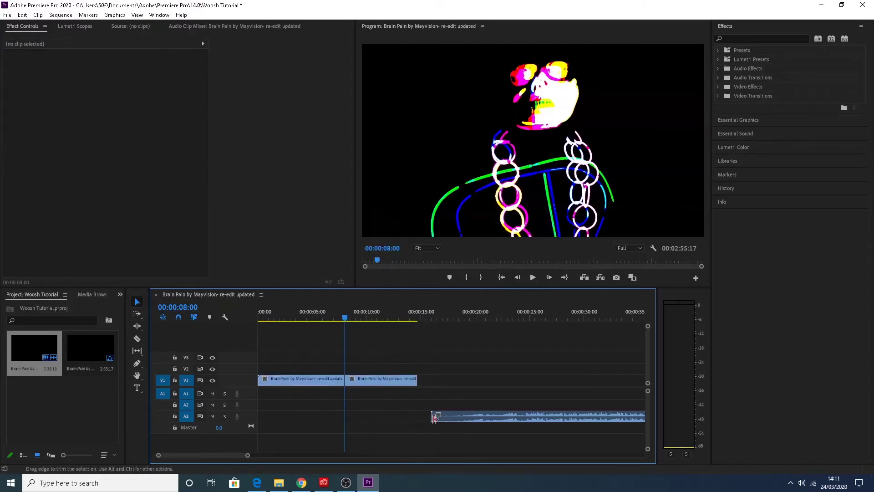
- Move the continuous audio to the start of A1, cut it where the video ends, and delete the excess
{"action": "left_click_drag", "start_coordinate": [437, 417], "coordinate": [264, 392]}
{"action": "left_click", "coordinate": [137, 338]}
{"action": "left_click", "coordinate": [420, 397]}
{"action": "left_click", "coordinate": [137, 302]}
{"action": "left_click", "coordinate": [458, 398]}
{"action": "key", "text": "Delete"}
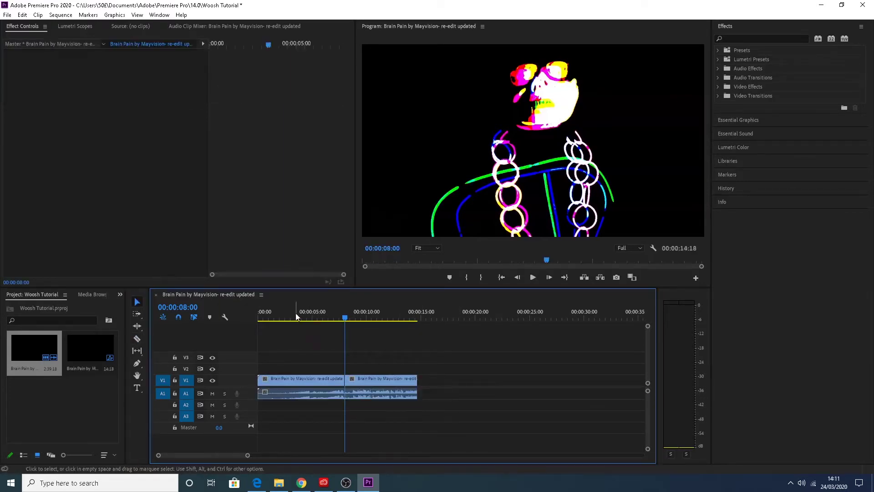
- Play the sequence from the start, then trim the second clip against the first and shorten the audio to 00:00:14:03
{"action": "key", "text": "Home"}
{"action": "key", "text": "space"}
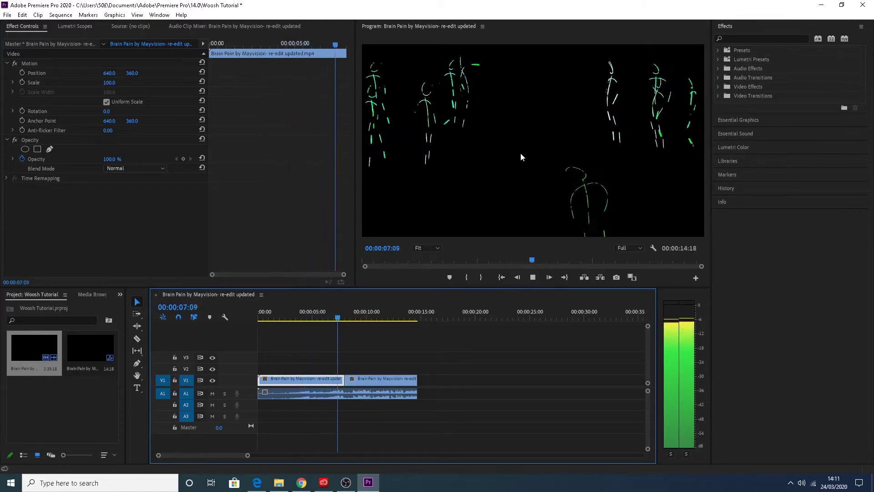
{"action": "key", "text": "space"}
{"action": "mouse_move", "coordinate": [341, 322]}
{"action": "left_mouse_down"}
{"action": "mouse_move", "coordinate": [367, 321]}
{"action": "mouse_move", "coordinate": [352, 326]}
{"action": "left_mouse_up"}
{"action": "left_click_drag", "start_coordinate": [351, 380], "coordinate": [364, 381]}
{"action": "left_click_drag", "start_coordinate": [416, 394], "coordinate": [410, 394]}
- Play back the shortened edit and match the end of the second video clip to the end of the audio
{"action": "key", "text": "space"}
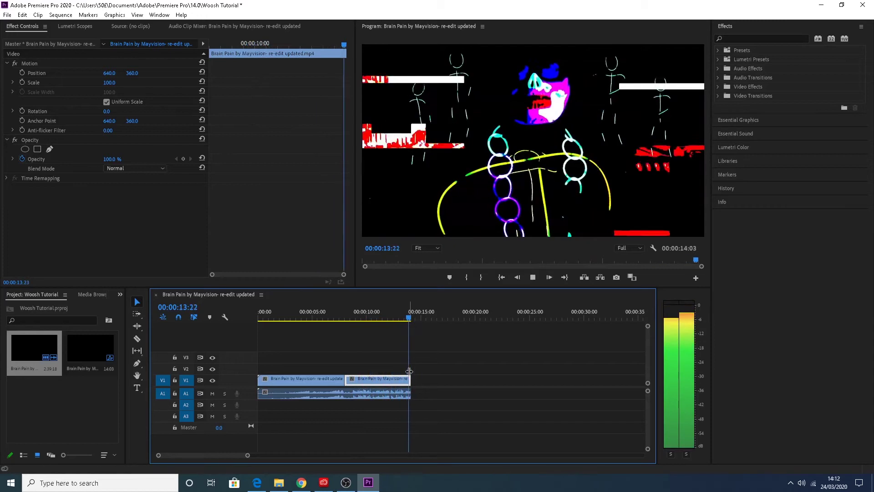
{"action": "mouse_move", "coordinate": [410, 379]}
{"action": "left_mouse_down"}
{"action": "mouse_move", "coordinate": [420, 379]}
{"action": "mouse_move", "coordinate": [411, 379]}
{"action": "left_mouse_up"}
{"action": "key", "text": "space"}
{"action": "key", "text": "space"}
{"action": "key", "text": "space"}
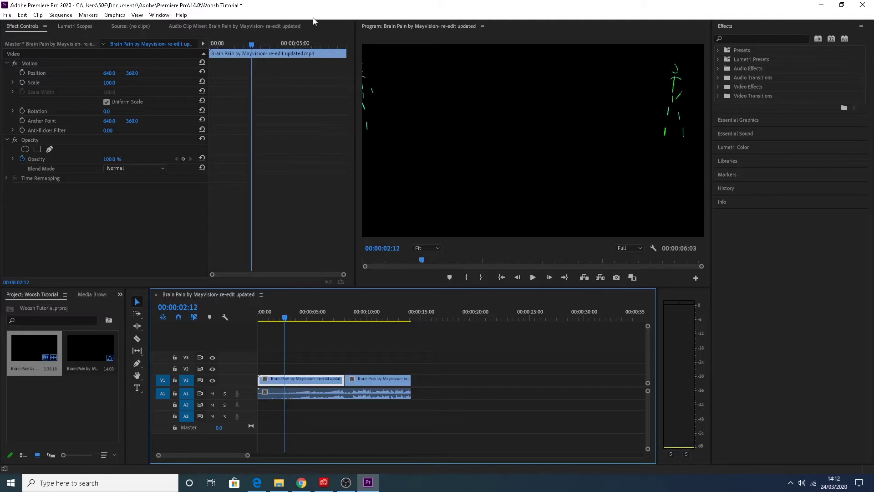
{"action": "left_click", "coordinate": [159, 15]}
{"action": "mouse_move", "coordinate": [181, 15]}
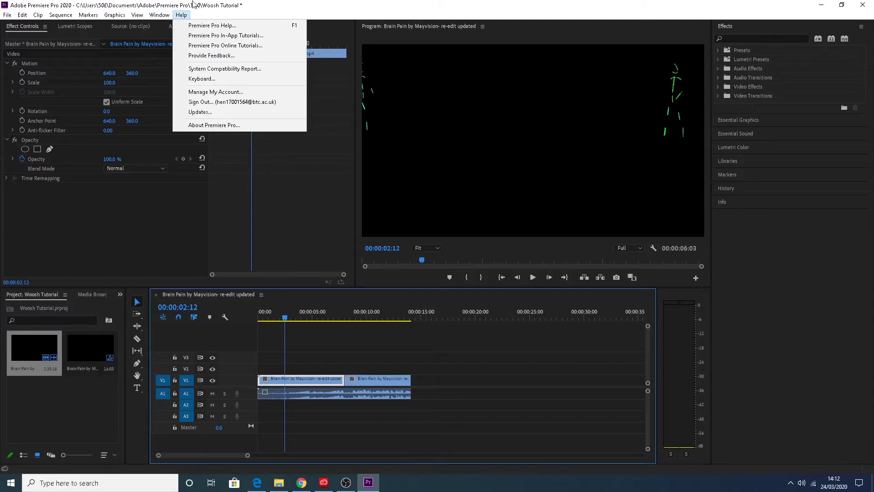
{"action": "left_click", "coordinate": [5, 16]}
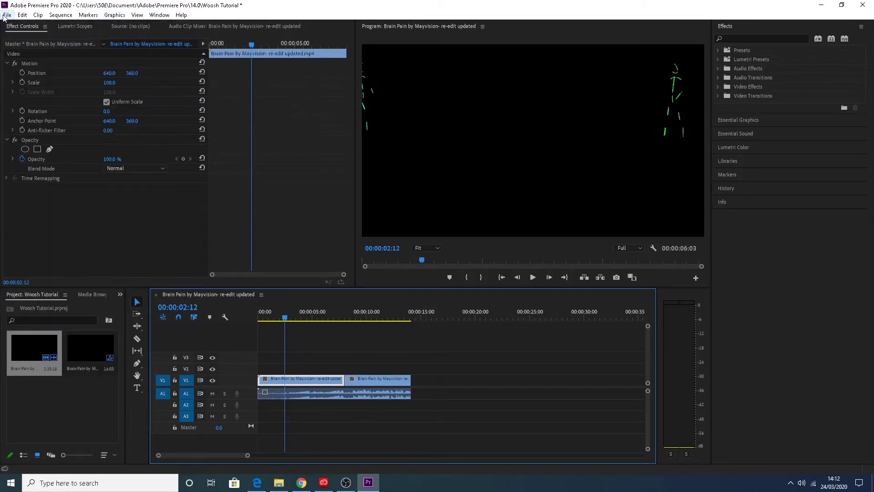
{"action": "left_click", "coordinate": [5, 16]}
{"action": "mouse_move", "coordinate": [27, 26]}
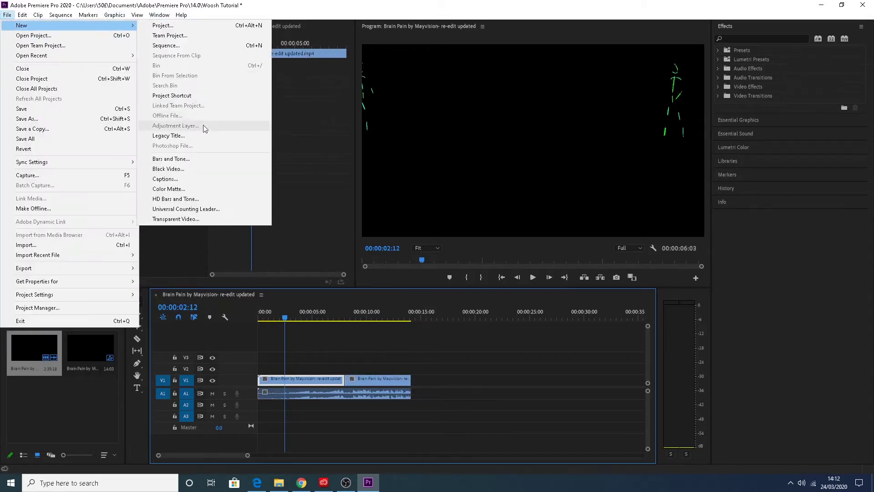
{"action": "left_click", "coordinate": [287, 17]}
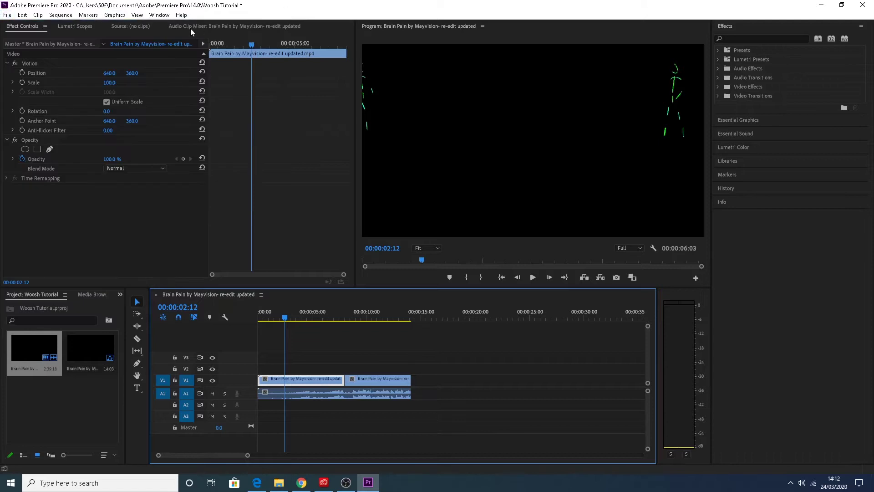
{"action": "left_click", "coordinate": [452, 303]}
{"action": "left_click", "coordinate": [7, 15]}
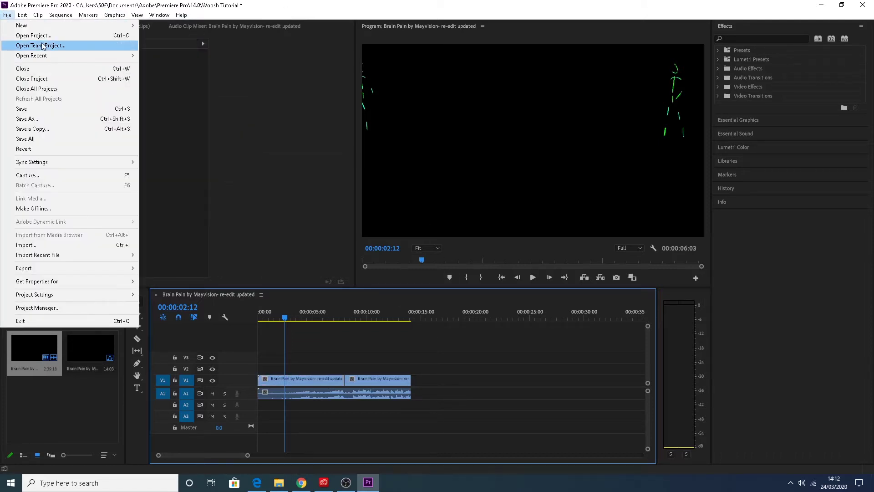
{"action": "mouse_move", "coordinate": [27, 26]}
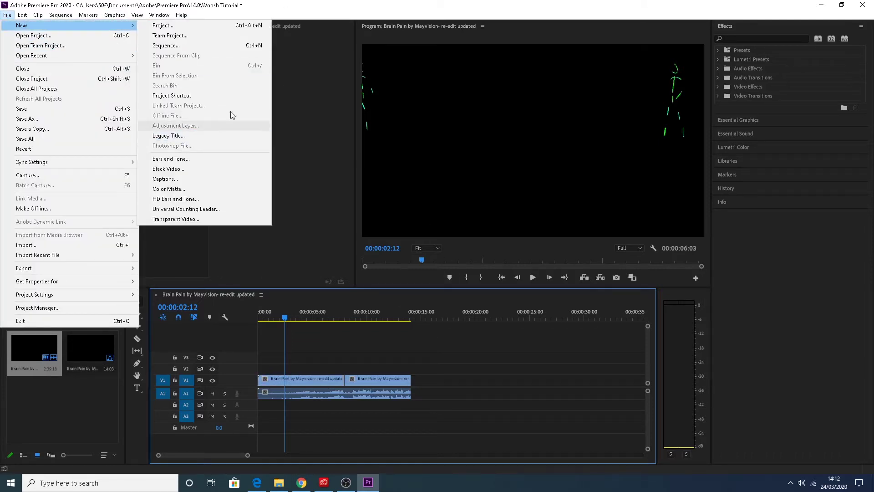
{"action": "left_click", "coordinate": [428, 331]}
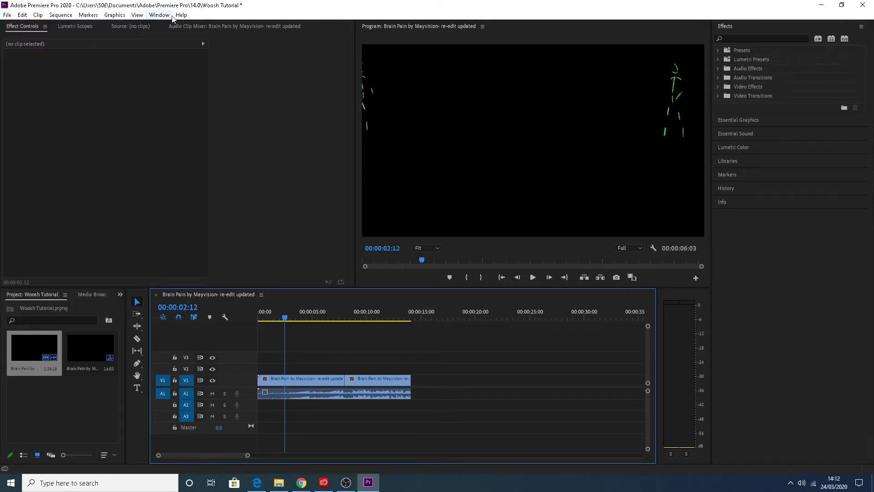
- Change the window layout to the Editing workspace
{"action": "left_click", "coordinate": [155, 17]}
{"action": "mouse_move", "coordinate": [182, 15]}
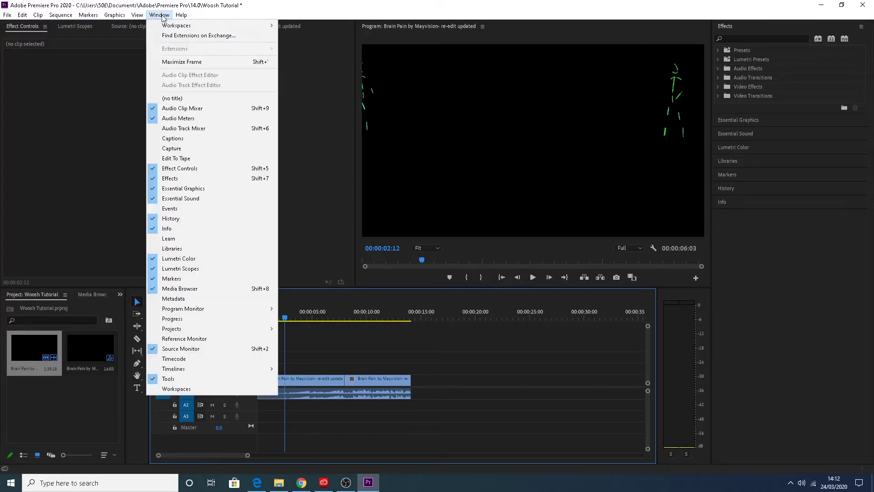
{"action": "left_click", "coordinate": [317, 25]}
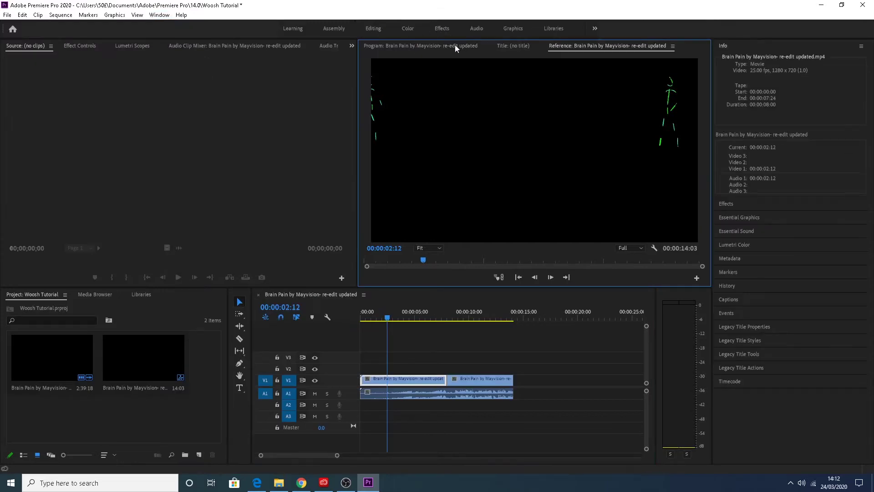
{"action": "left_click", "coordinate": [412, 27]}
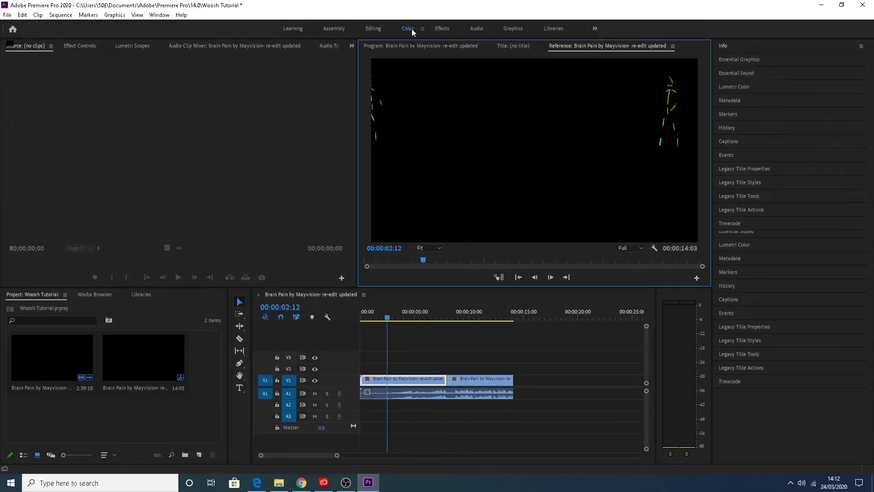
{"action": "left_click", "coordinate": [379, 25]}
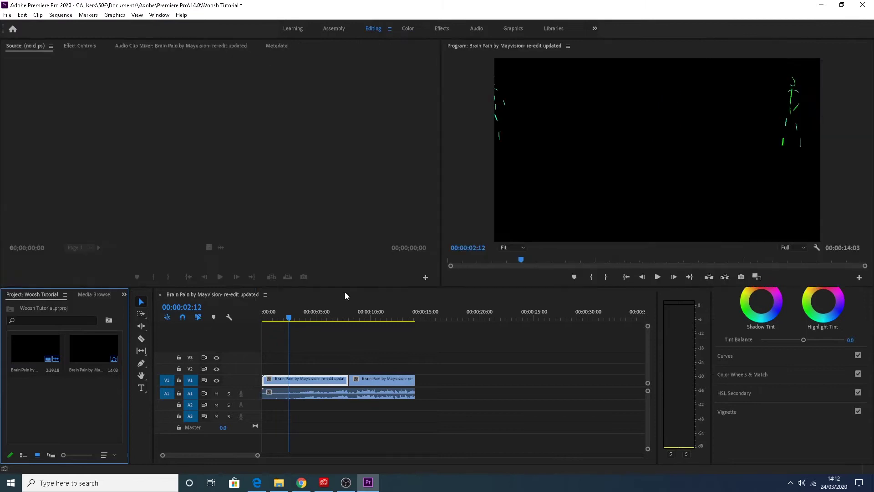
- Create an adjustment layer at 1280 × 720 and 25.00 fps and place it on V2 across the join between the clips
{"action": "left_click", "coordinate": [227, 455]}
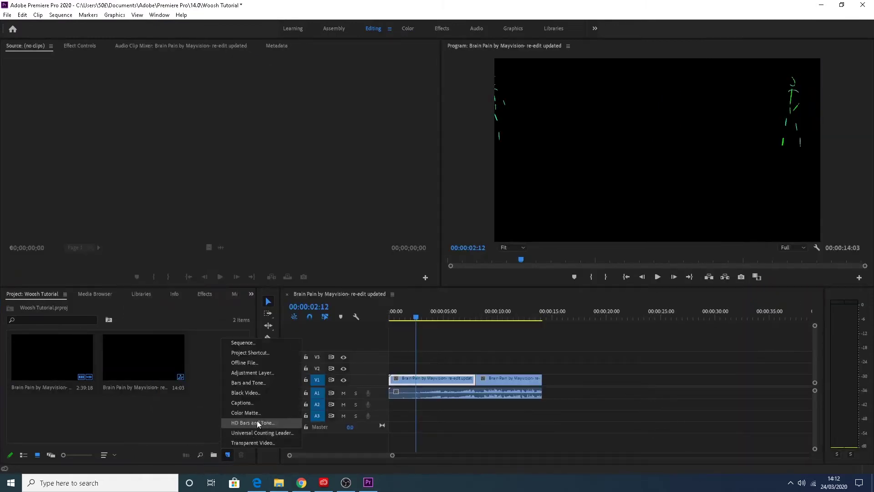
{"action": "left_click", "coordinate": [258, 373]}
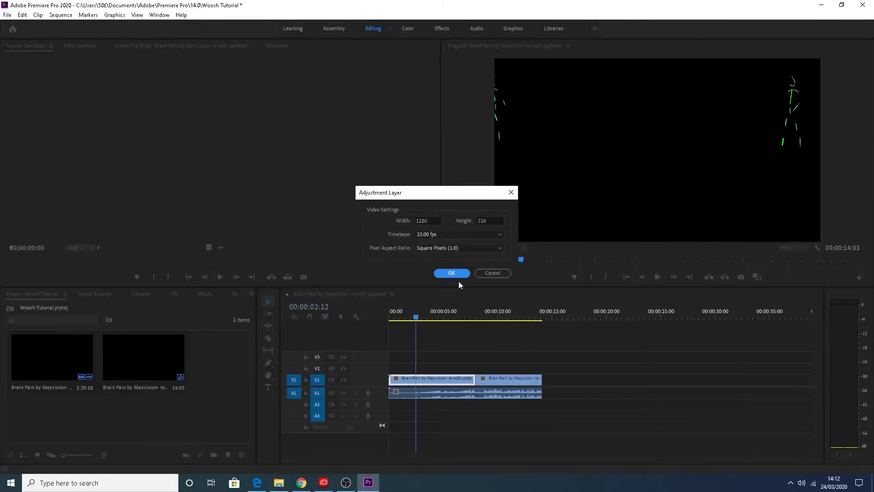
{"action": "left_click", "coordinate": [458, 272]}
{"action": "left_click_drag", "start_coordinate": [205, 360], "coordinate": [450, 368]}
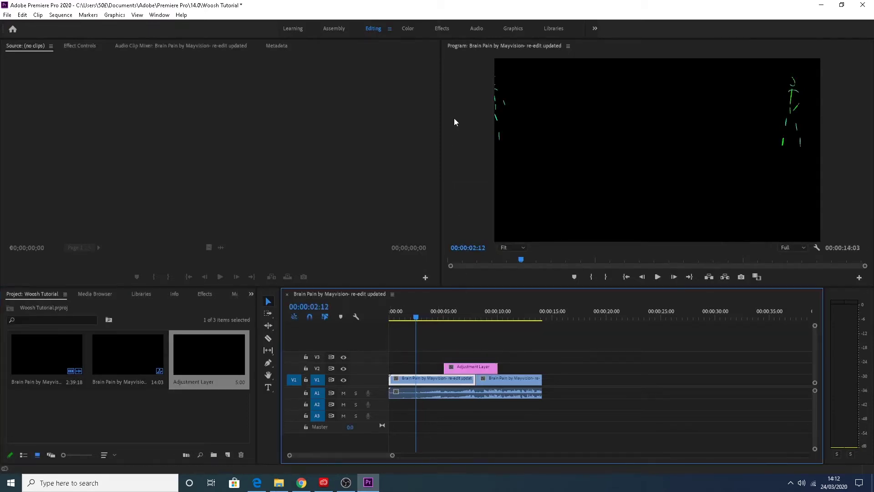
- Back in the Effects workspace, cut the adjustment layer at 00:00:07:20 and delete the part before the cut
{"action": "left_click", "coordinate": [440, 28]}
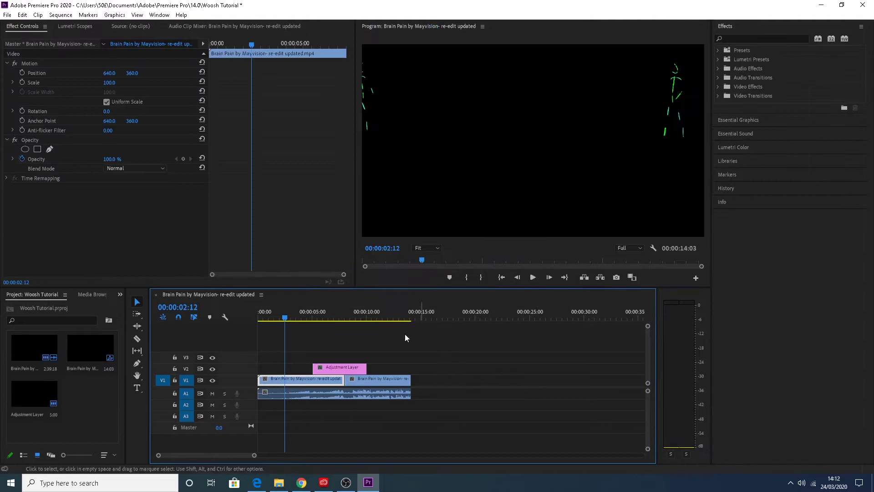
{"action": "left_click", "coordinate": [343, 312]}
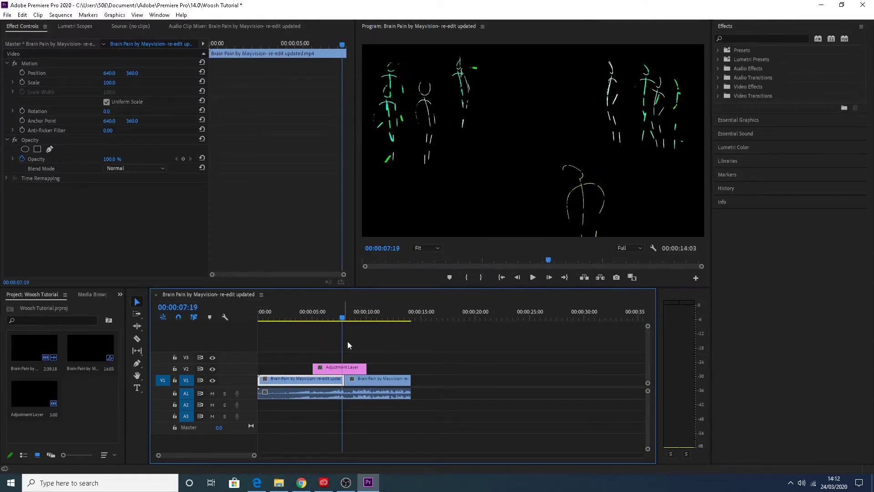
{"action": "left_click_drag", "start_coordinate": [254, 456], "coordinate": [212, 439]}
{"action": "left_click_drag", "start_coordinate": [451, 318], "coordinate": [484, 363]}
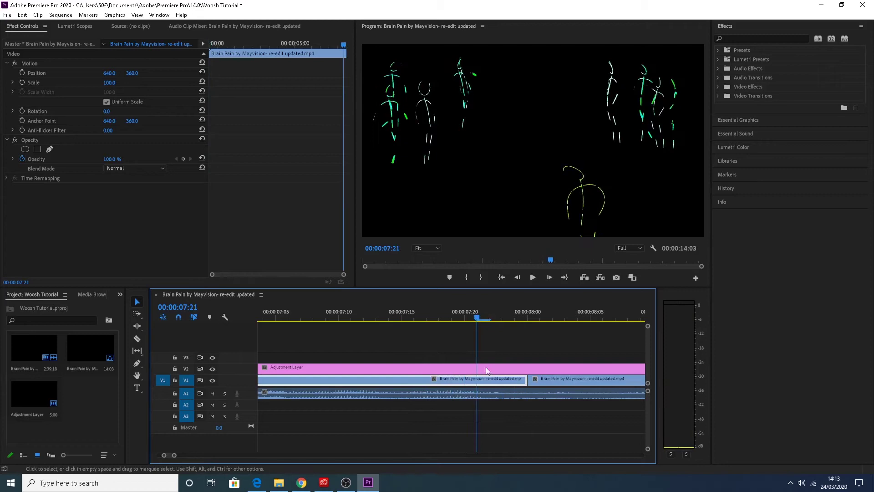
{"action": "left_click_drag", "start_coordinate": [469, 314], "coordinate": [465, 339]}
{"action": "left_click", "coordinate": [137, 338]}
{"action": "left_click", "coordinate": [469, 368]}
{"action": "left_click", "coordinate": [138, 302]}
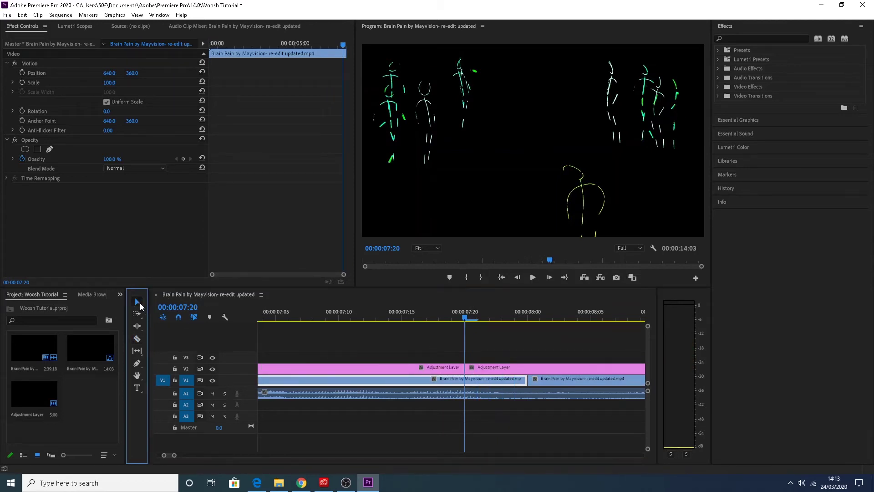
{"action": "left_click", "coordinate": [435, 370]}
{"action": "key", "text": "Delete"}
- Cut the adjustment layer at 00:00:08:09 and delete the part after the cut, then step the playhead back to 00:00:08:05
{"action": "left_click_drag", "start_coordinate": [467, 321], "coordinate": [648, 352]}
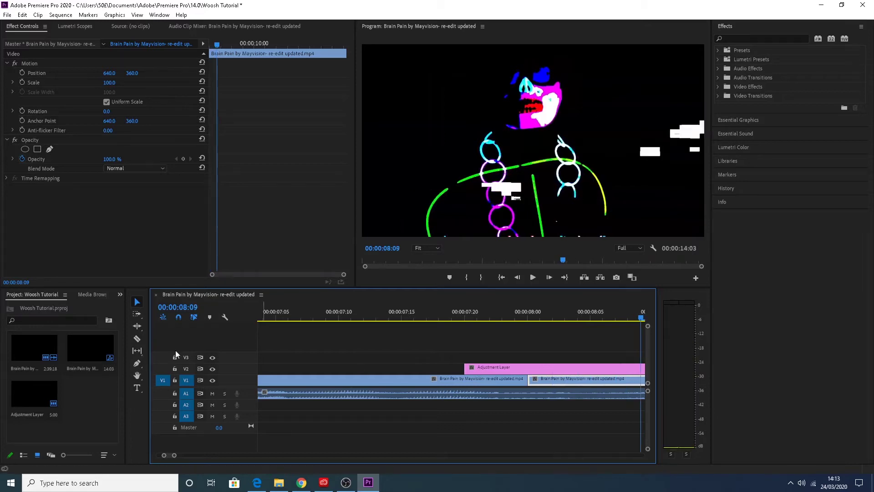
{"action": "left_click", "coordinate": [136, 339]}
{"action": "left_click", "coordinate": [641, 369]}
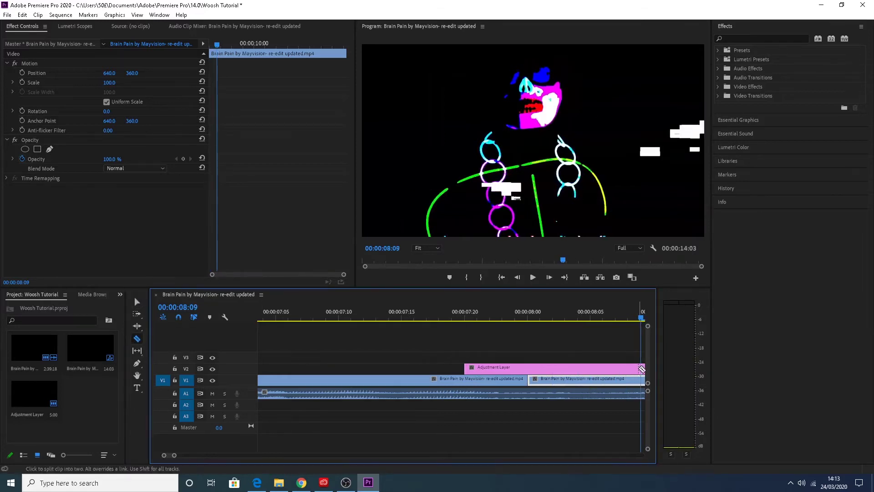
{"action": "left_click", "coordinate": [137, 302]}
{"action": "left_click_drag", "start_coordinate": [174, 455], "coordinate": [180, 458]}
{"action": "left_click", "coordinate": [466, 373]}
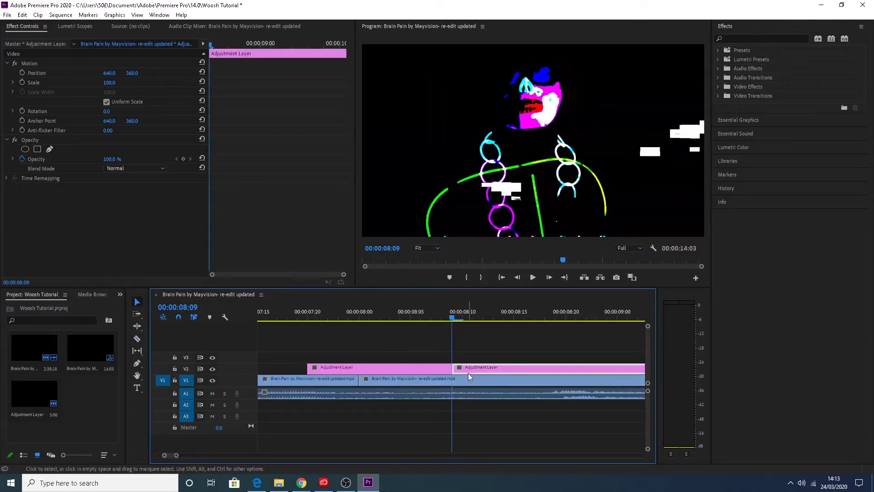
{"action": "key", "text": "Delete"}
{"action": "key", "text": "Left"}
{"action": "key", "text": "Left"}
{"action": "key", "text": "Left"}
{"action": "key", "text": "Left"}
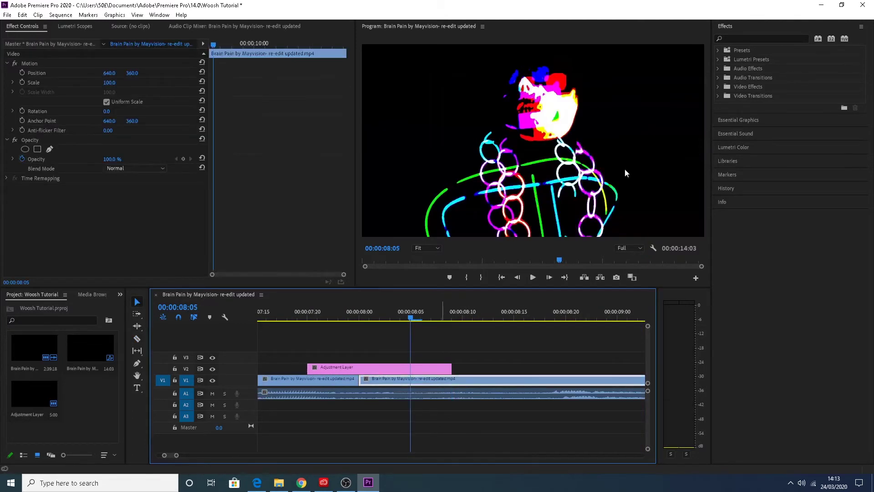
- Find the Offset video effect and apply it to the adjustment layer on V2
{"action": "left_click", "coordinate": [732, 38]}
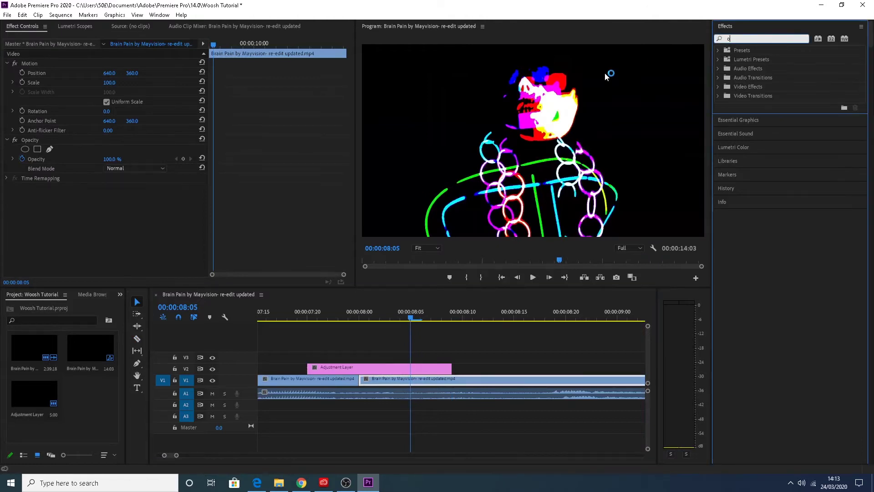
{"action": "type", "text": "offss"}
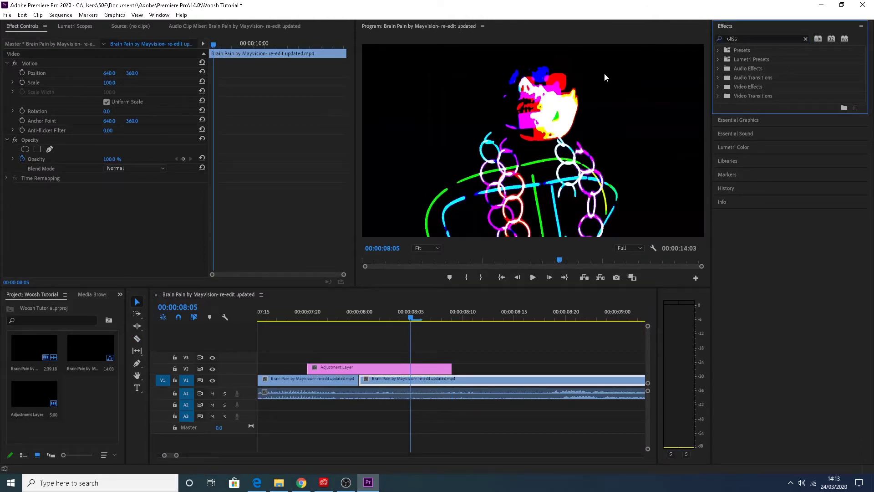
{"action": "left_click", "coordinate": [743, 48]}
{"action": "left_click", "coordinate": [744, 39]}
{"action": "key", "text": "BackSpace"}
{"action": "type", "text": "et"}
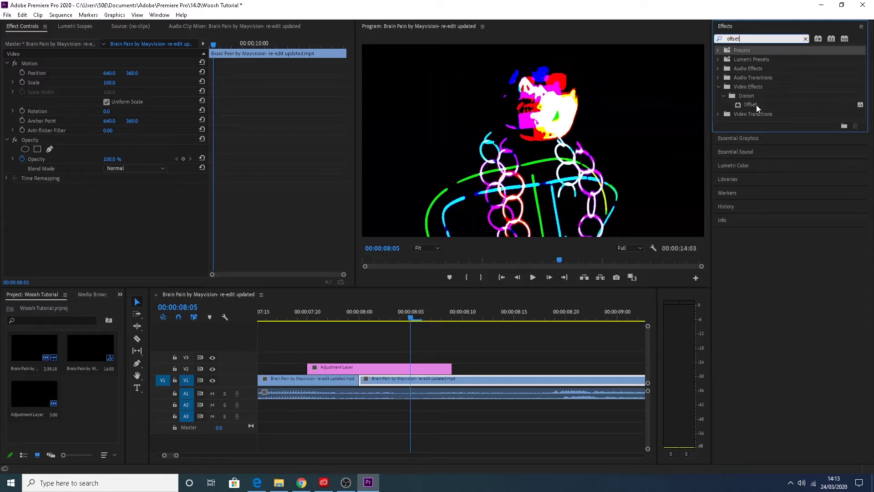
{"action": "left_click_drag", "start_coordinate": [757, 108], "coordinate": [342, 365]}
- Keyframe the Offset effect's Shift Center To at 640.0, 360.0 and place that keyframe at the start of the adjustment layer
{"action": "left_click", "coordinate": [319, 313]}
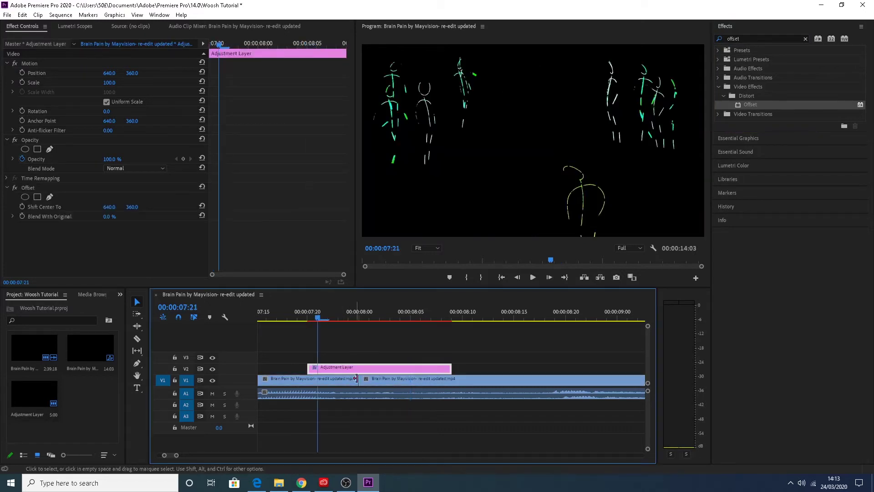
{"action": "left_click_drag", "start_coordinate": [176, 455], "coordinate": [218, 453]}
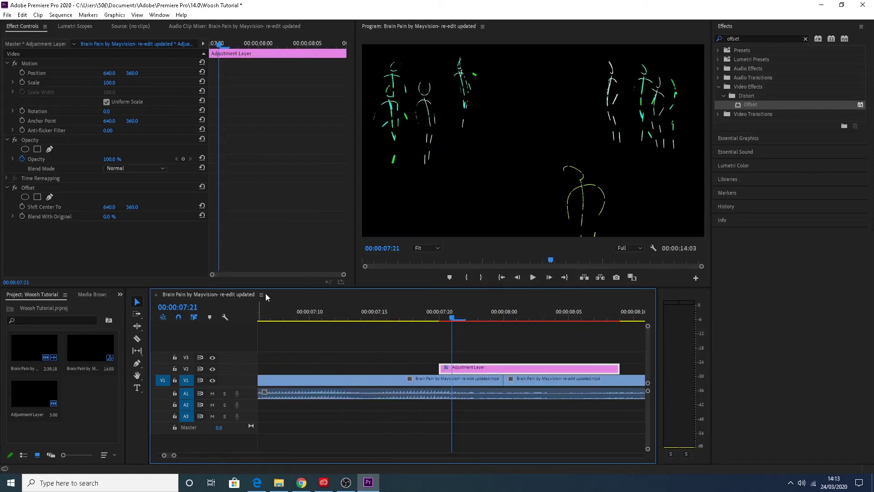
{"action": "left_click", "coordinate": [218, 45]}
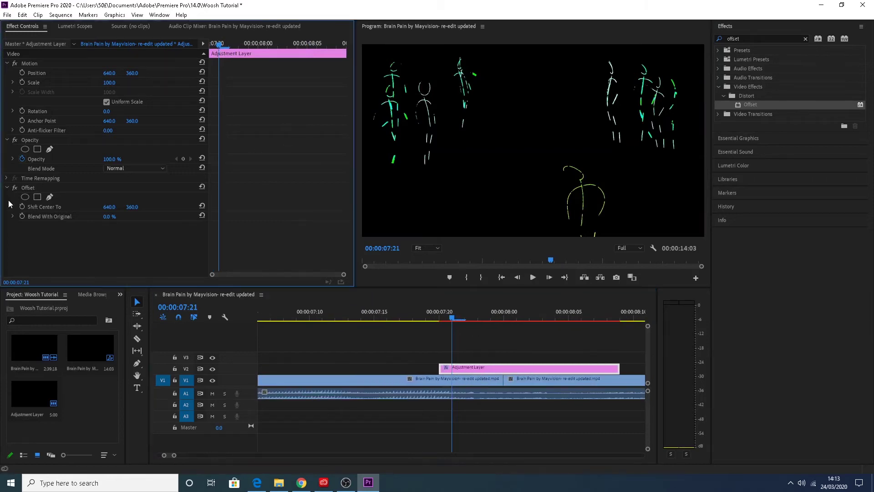
{"action": "left_click_drag", "start_coordinate": [107, 208], "coordinate": [260, 207]}
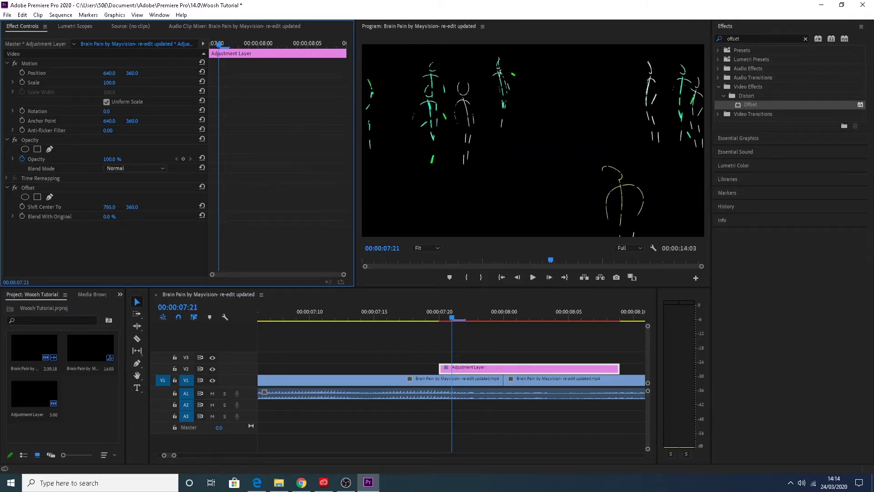
{"action": "left_click", "coordinate": [202, 204]}
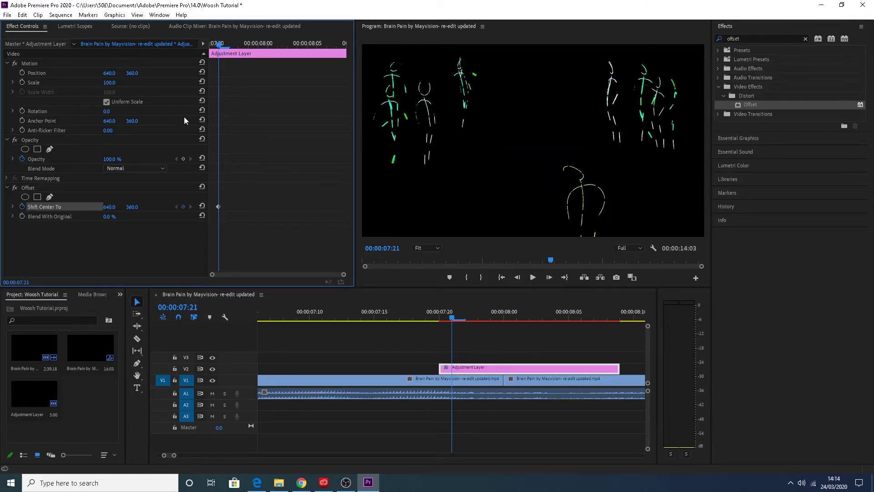
{"action": "left_click_drag", "start_coordinate": [218, 207], "coordinate": [212, 209]}
- At 00:00:08:08, near the end of the adjustment layer, set the Offset's horizontal Shift Center To value to 9568.0
{"action": "key", "text": "space"}
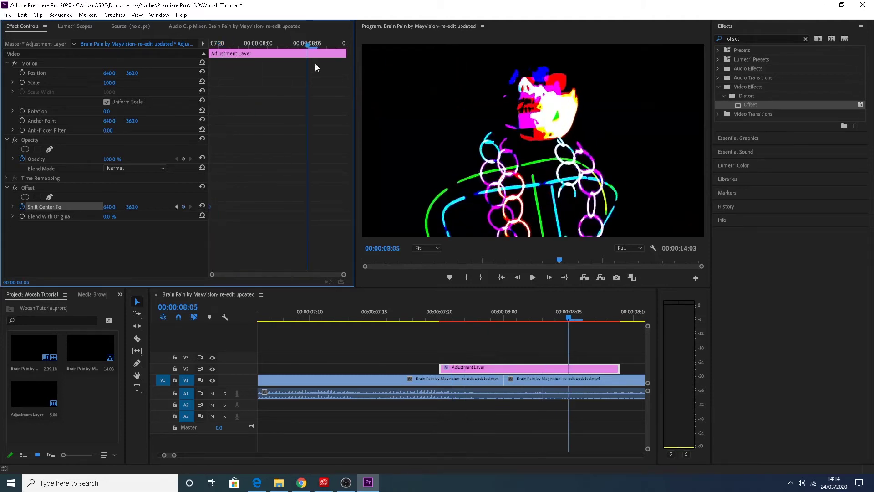
{"action": "left_click_drag", "start_coordinate": [316, 74], "coordinate": [279, 87]}
{"action": "left_click_drag", "start_coordinate": [178, 455], "coordinate": [192, 457]}
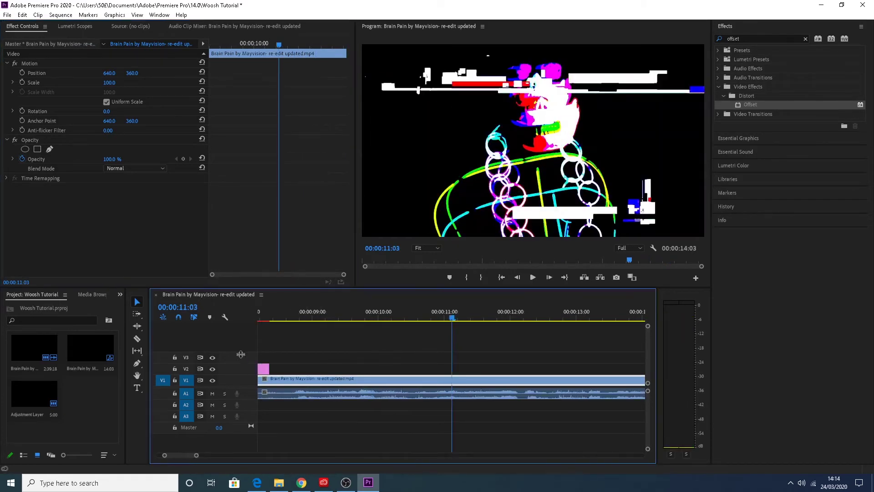
{"action": "left_click", "coordinate": [261, 314]}
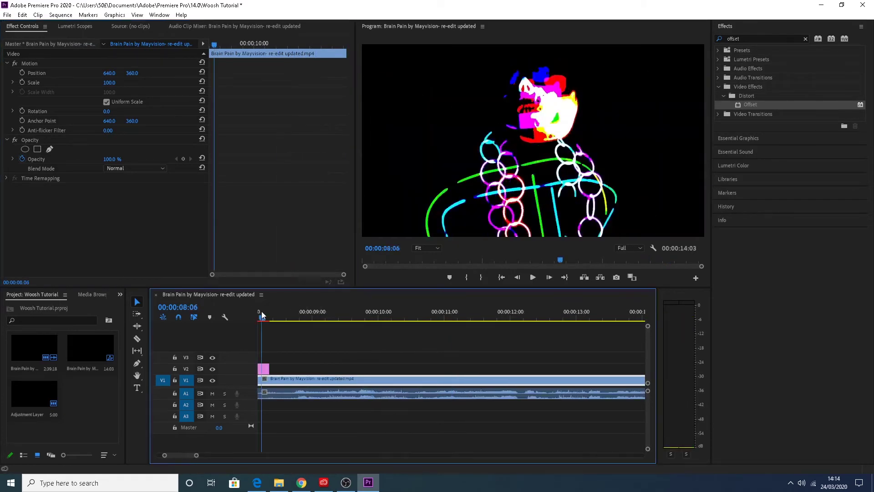
{"action": "left_click", "coordinate": [262, 369]}
{"action": "left_click_drag", "start_coordinate": [318, 43], "coordinate": [335, 50]}
{"action": "left_click_drag", "start_coordinate": [319, 312], "coordinate": [267, 314]}
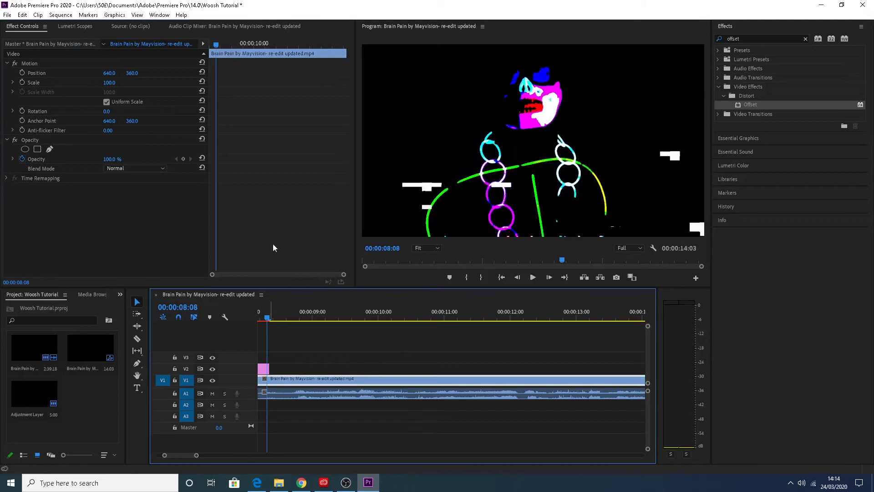
{"action": "left_click", "coordinate": [264, 370]}
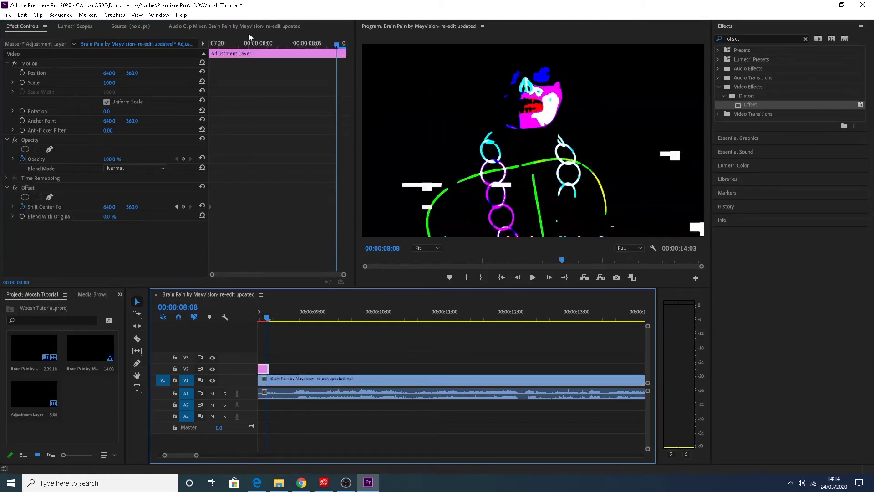
{"action": "left_click_drag", "start_coordinate": [114, 208], "coordinate": [866, 207]}
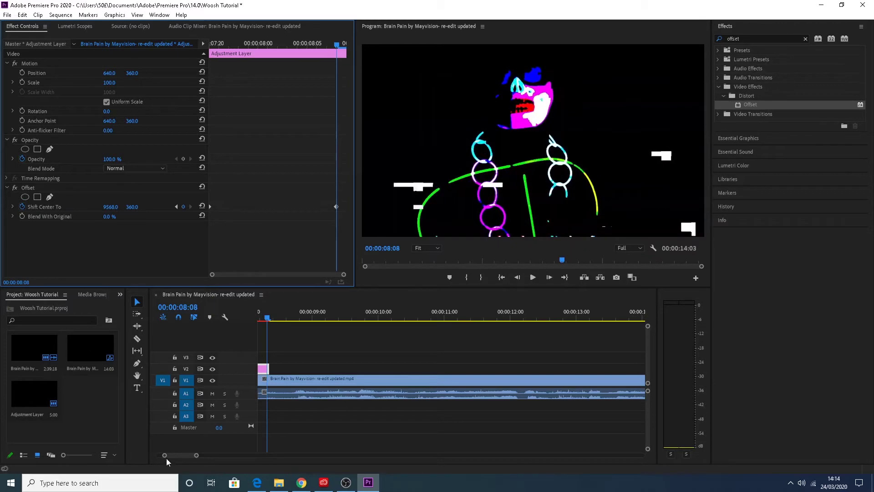
- Play back the join between the clips a few times to check the offset movement
{"action": "left_click_drag", "start_coordinate": [198, 456], "coordinate": [204, 455]}
{"action": "left_click", "coordinate": [432, 312]}
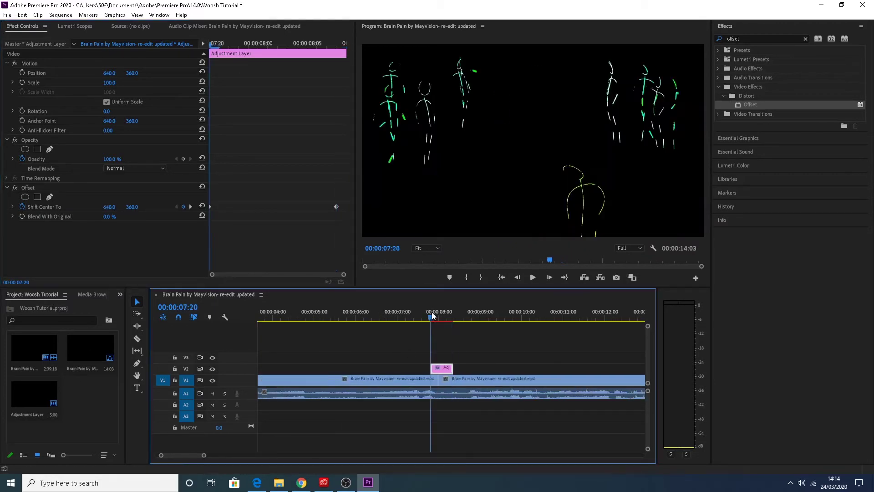
{"action": "key", "text": "space"}
{"action": "left_click", "coordinate": [422, 312]}
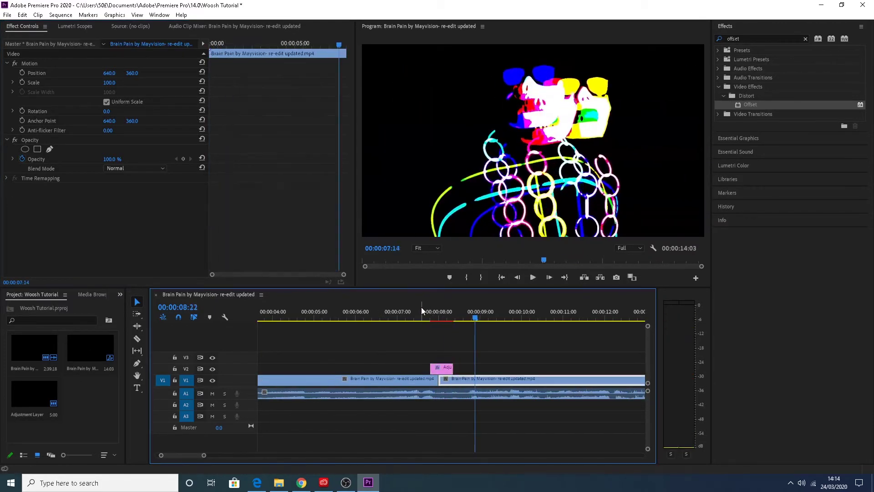
{"action": "key", "text": "space"}
{"action": "left_click", "coordinate": [428, 312]}
{"action": "key", "text": "space"}
{"action": "left_click", "coordinate": [446, 392]}
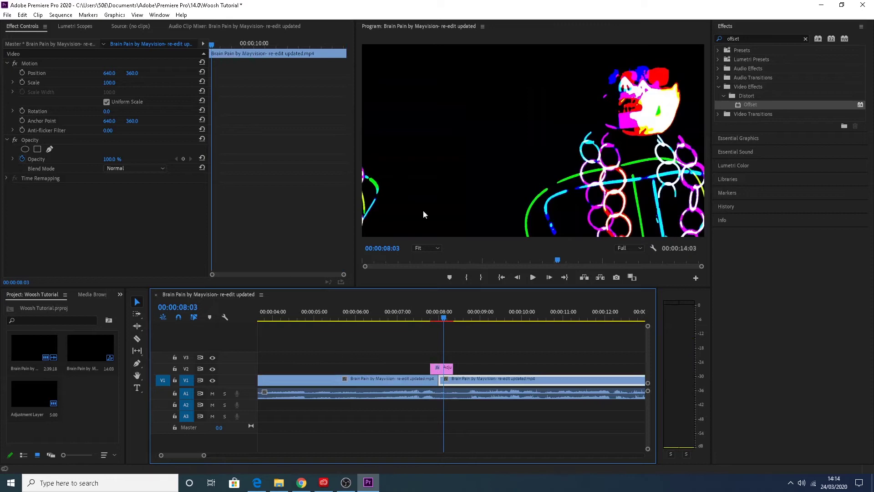
- Find the Directional Blur effect and apply it to the adjustment layer
{"action": "left_click", "coordinate": [806, 39]}
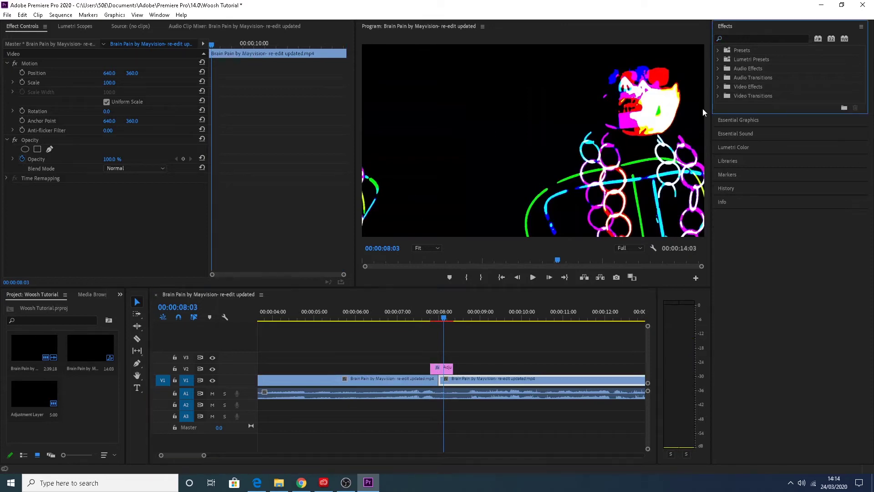
{"action": "key", "text": "d"}
{"action": "key", "text": "r"}
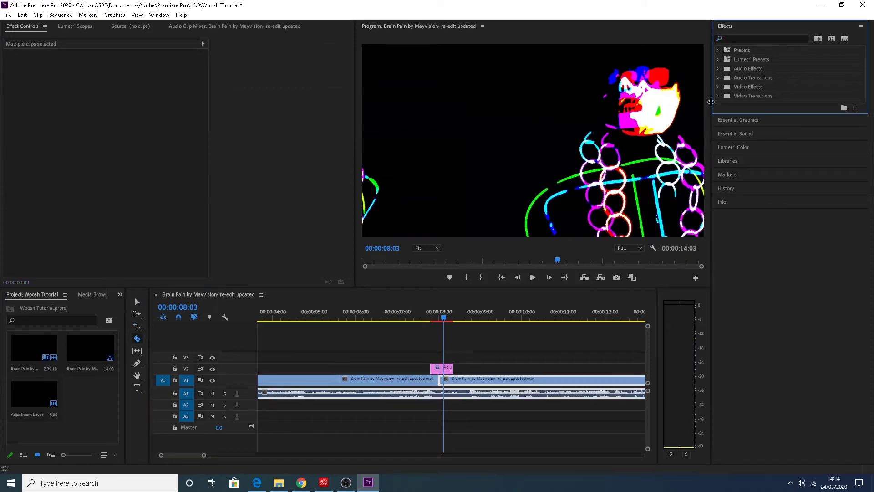
{"action": "left_click", "coordinate": [746, 39]}
{"action": "type", "text": "directiona"}
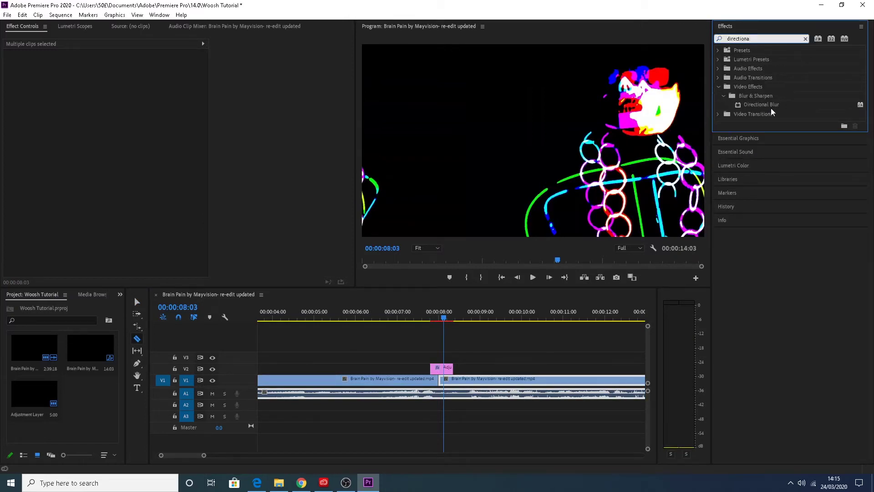
{"action": "left_click_drag", "start_coordinate": [769, 106], "coordinate": [449, 368]}
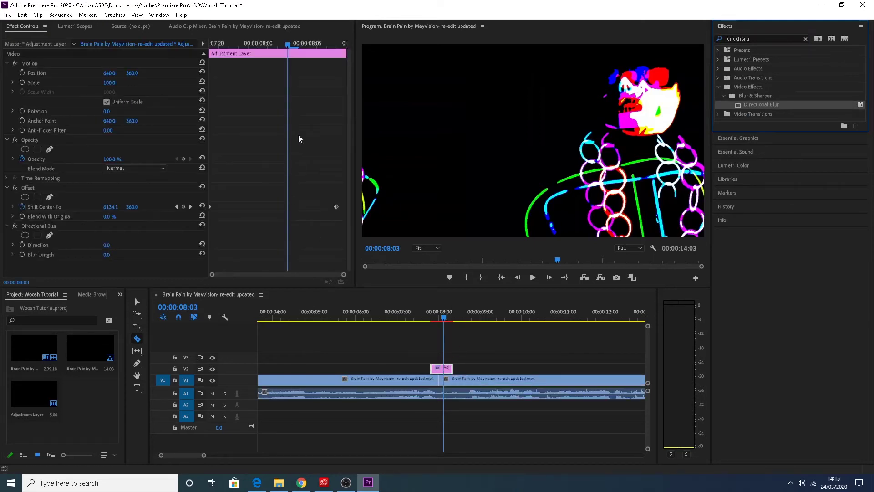
- Add starting keyframes of 0.0 for the blur's Direction and Blur Length at 00:00:07:20
{"action": "left_click_drag", "start_coordinate": [292, 48], "coordinate": [210, 72]}
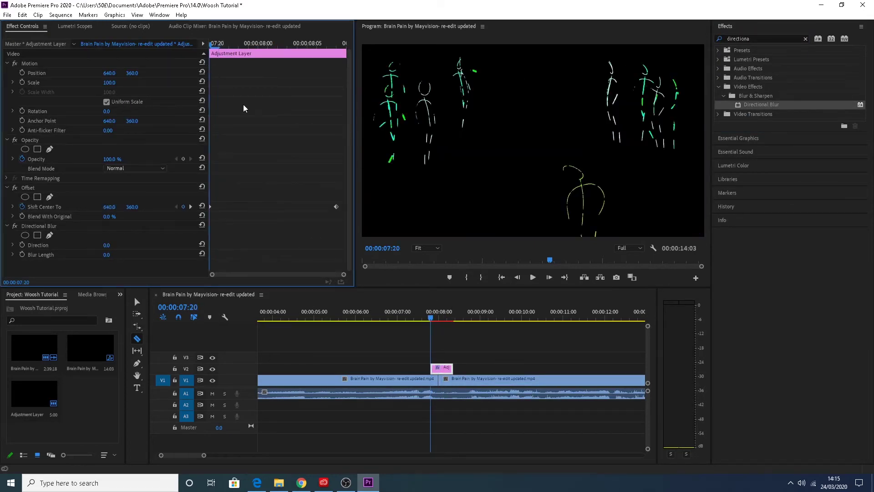
{"action": "left_click", "coordinate": [23, 245]}
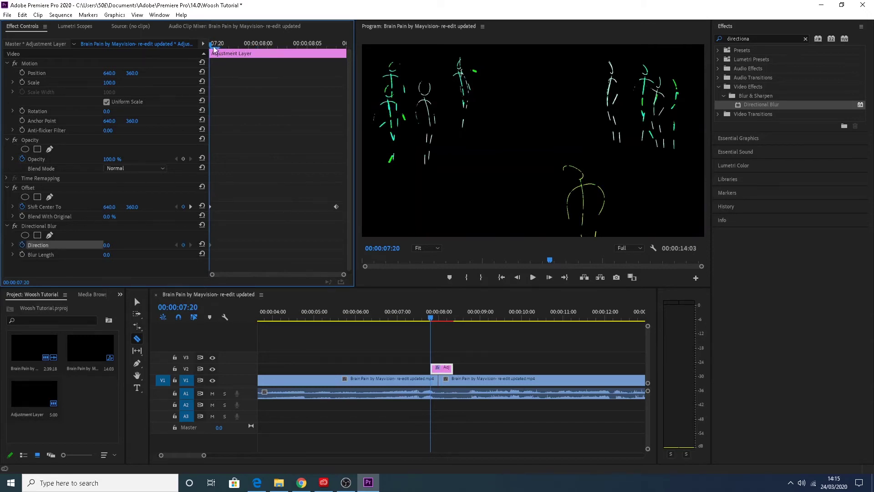
{"action": "left_click", "coordinate": [22, 255]}
- At 00:00:08:08, set the Directional Blur's Direction to 1x91.0° and its Blur Length to 337.0
{"action": "left_click_drag", "start_coordinate": [215, 43], "coordinate": [337, 62]}
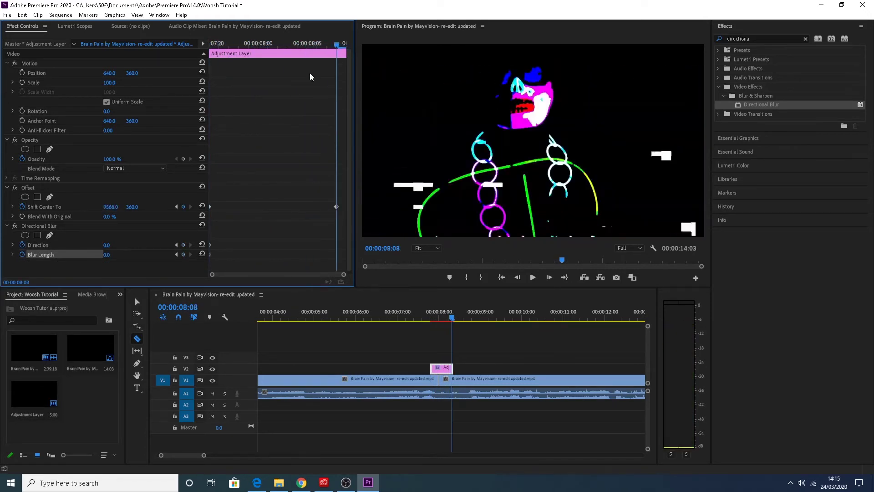
{"action": "left_click_drag", "start_coordinate": [107, 245], "coordinate": [338, 245]}
{"action": "mouse_move", "coordinate": [108, 255]}
{"action": "left_mouse_down"}
{"action": "mouse_move", "coordinate": [139, 255]}
{"action": "mouse_move", "coordinate": [85, 246]}
{"action": "left_mouse_up"}
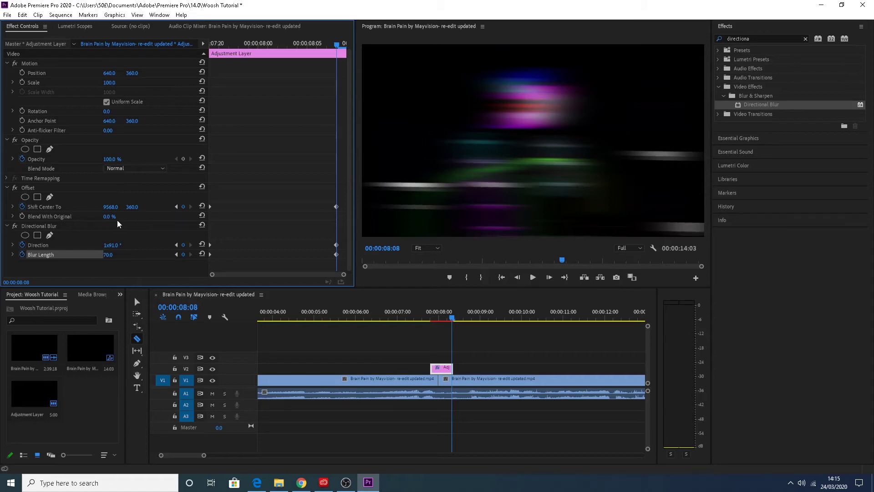
{"action": "left_click_drag", "start_coordinate": [109, 255], "coordinate": [191, 256]}
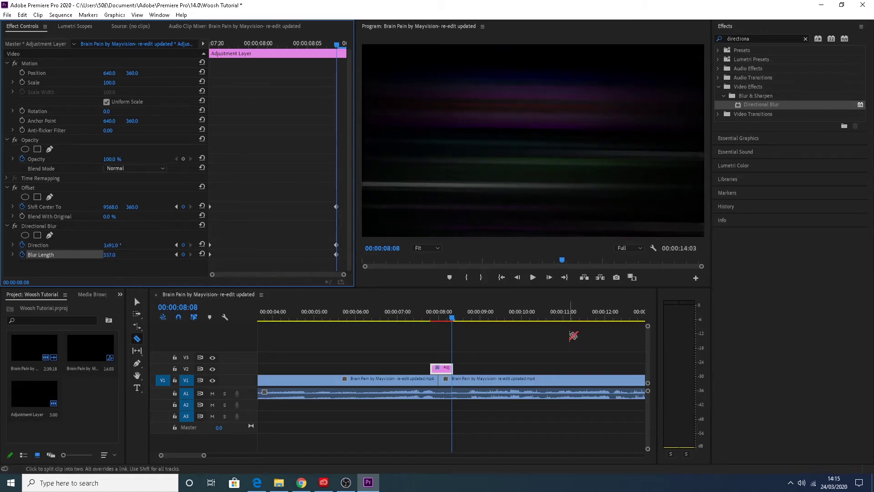
- Scrub through the adjustment layer to examine the blurred transition
{"action": "left_click", "coordinate": [428, 321]}
{"action": "left_click_drag", "start_coordinate": [428, 326], "coordinate": [420, 325]}
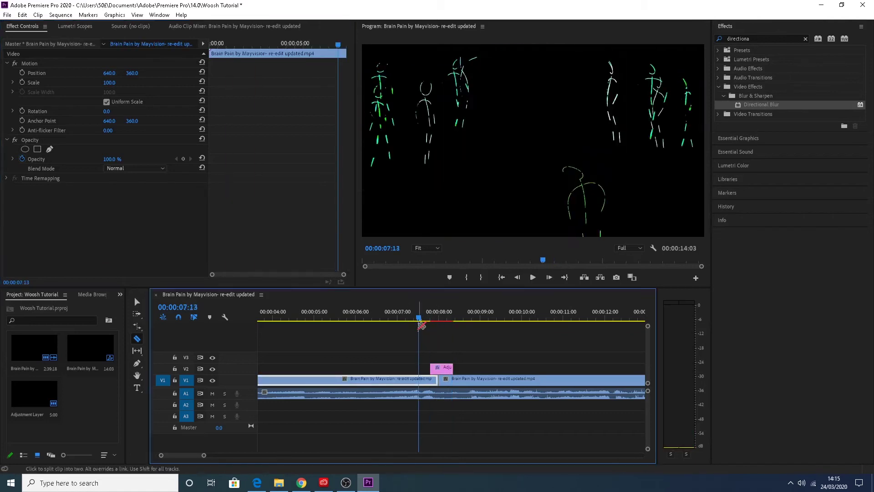
{"action": "left_click", "coordinate": [466, 318]}
{"action": "left_click_drag", "start_coordinate": [466, 317], "coordinate": [437, 328]}
- With the playhead at 00:00:07:23, remove the Direction keyframes from the adjustment layer's Directional Blur
{"action": "left_click", "coordinate": [137, 301]}
{"action": "left_click", "coordinate": [446, 369]}
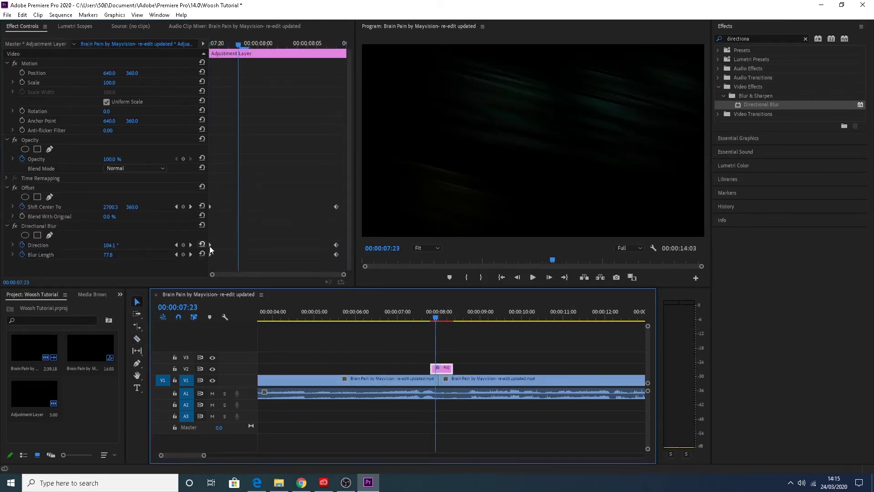
{"action": "left_click", "coordinate": [23, 247]}
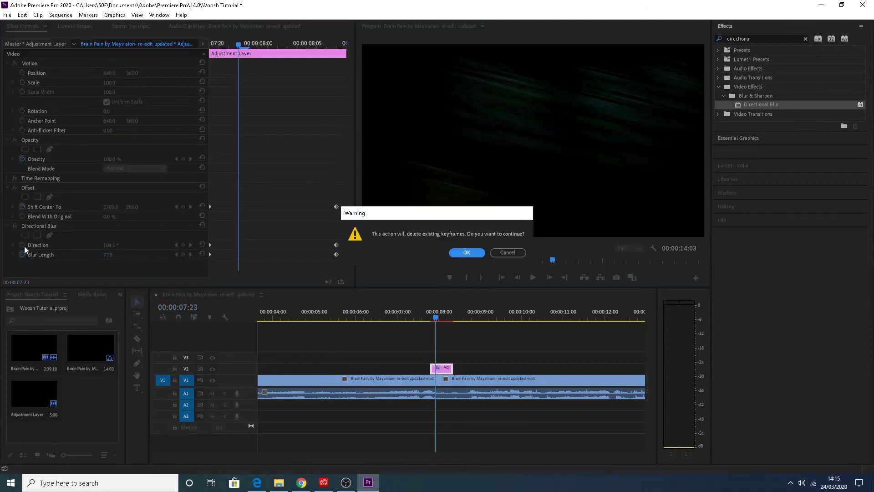
{"action": "left_click", "coordinate": [470, 252]}
- Play the sequence across the cut from about 00:00:07:14 to check the blur without direction animation
{"action": "left_click", "coordinate": [421, 317]}
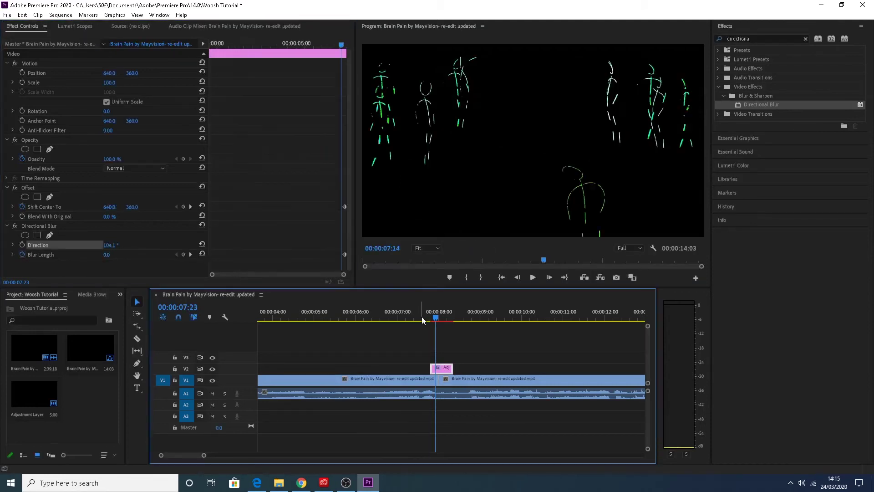
{"action": "key", "text": "space"}
{"action": "key", "text": "space"}
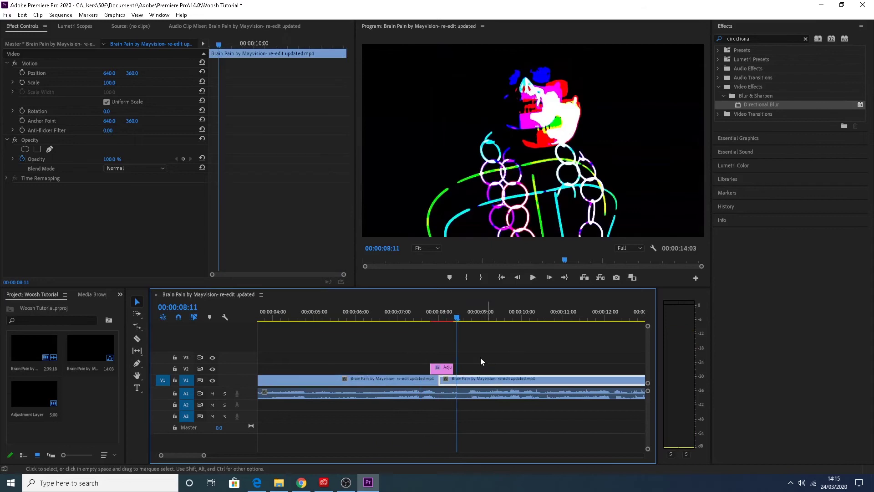
- Set the Direction of the adjustment layer's Directional Blur to 90.1°
{"action": "left_click_drag", "start_coordinate": [458, 320], "coordinate": [437, 324]}
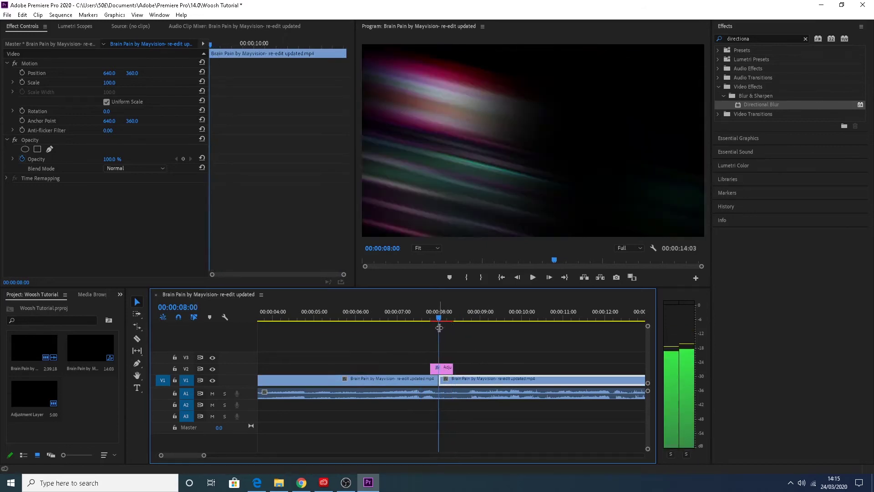
{"action": "left_click", "coordinate": [448, 369]}
{"action": "left_click_drag", "start_coordinate": [274, 60], "coordinate": [318, 66]}
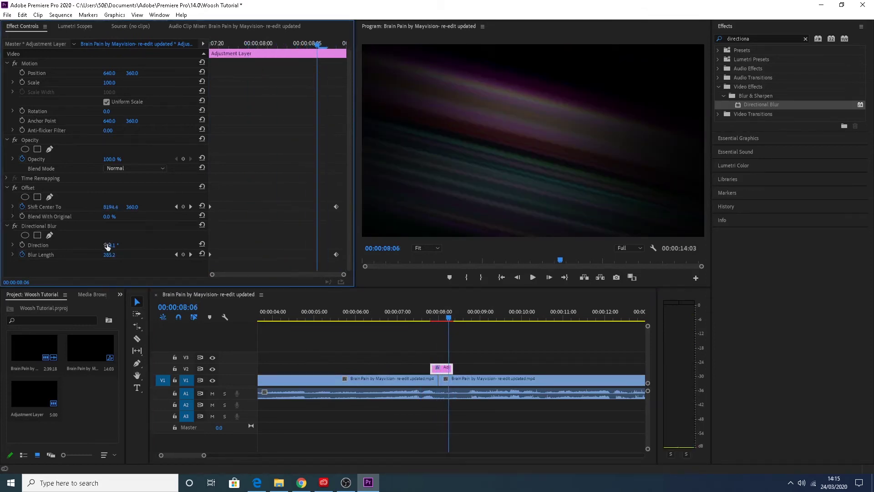
{"action": "mouse_move", "coordinate": [111, 245]}
{"action": "left_mouse_down"}
{"action": "mouse_move", "coordinate": [118, 245]}
{"action": "mouse_move", "coordinate": [101, 245]}
{"action": "left_mouse_up"}
- Scrub across the cut and back to the start of the adjustment layer to examine the blur at its new angle
{"action": "left_click", "coordinate": [410, 318]}
{"action": "left_click_drag", "start_coordinate": [415, 320], "coordinate": [444, 321]}
{"action": "left_click", "coordinate": [448, 369]}
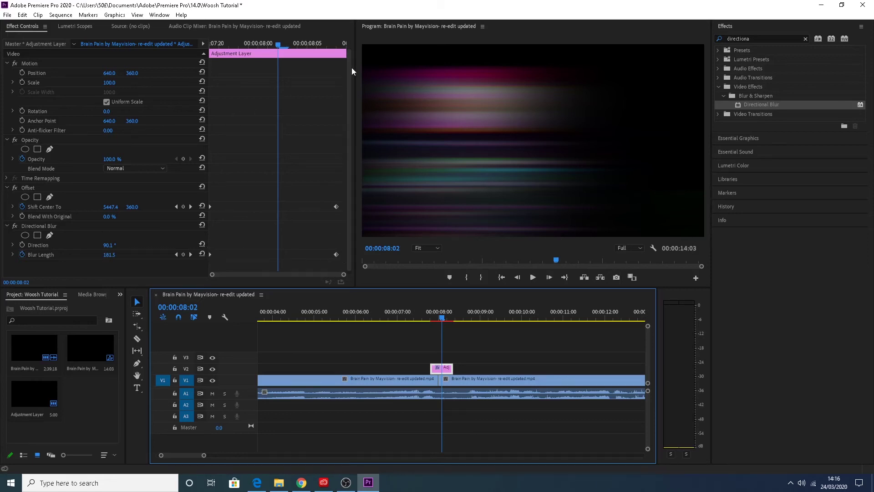
{"action": "left_click_drag", "start_coordinate": [277, 44], "coordinate": [211, 45]}
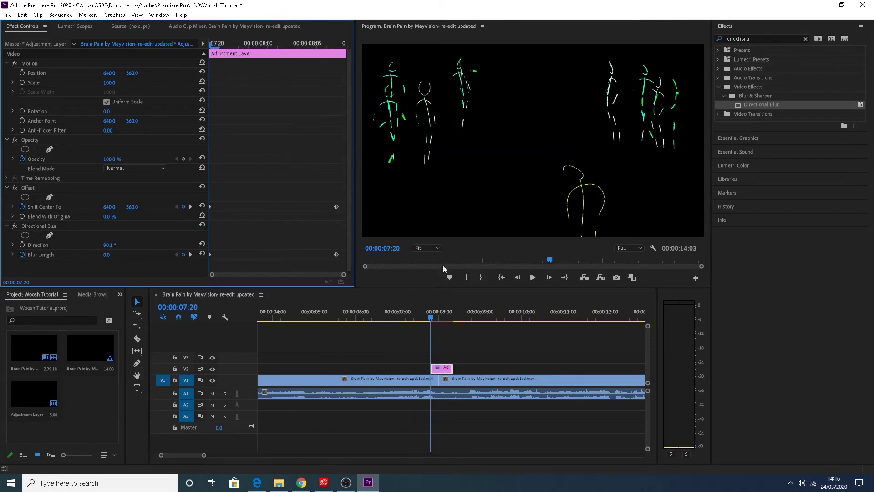
- Play the sequence across the cut several times to check the whoosh with the horizontal blur
{"action": "left_click", "coordinate": [391, 312]}
{"action": "key", "text": "space"}
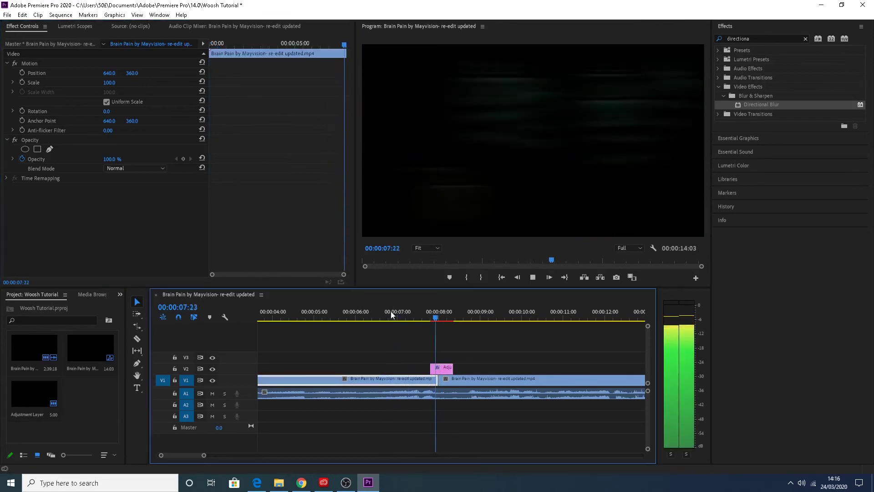
{"action": "key", "text": "space"}
{"action": "key", "text": "space"}
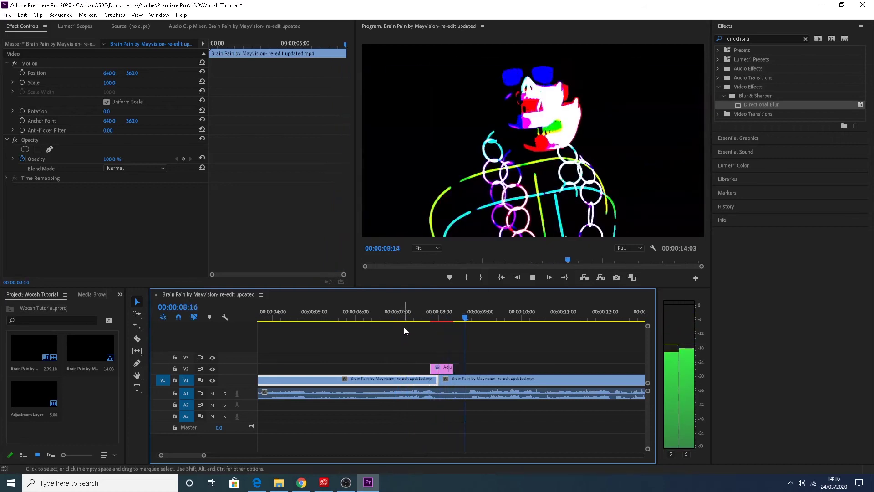
{"action": "left_click", "coordinate": [406, 315]}
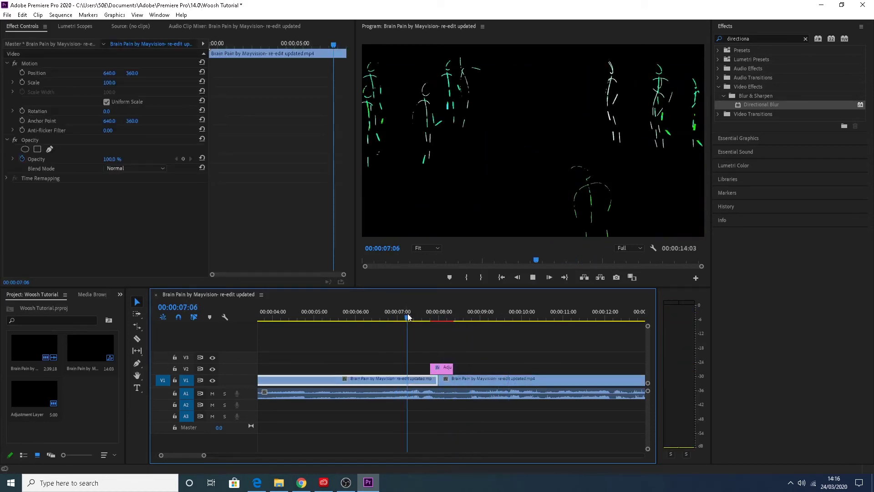
{"action": "key", "text": "space"}
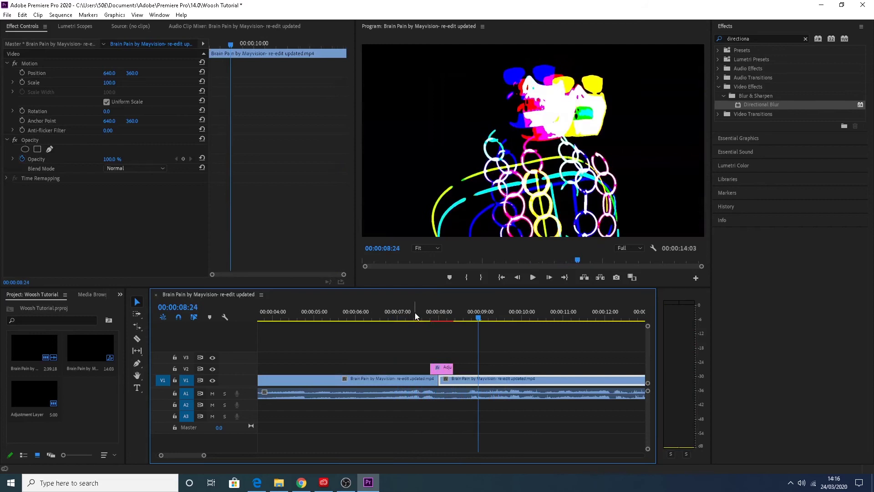
{"action": "left_click", "coordinate": [415, 316]}
{"action": "key", "text": "space"}
{"action": "key", "text": "space"}
- At 00:00:08:08, set the adjustment layer's Offset Shift Center To horizontal value to 330.0
{"action": "left_click", "coordinate": [440, 368]}
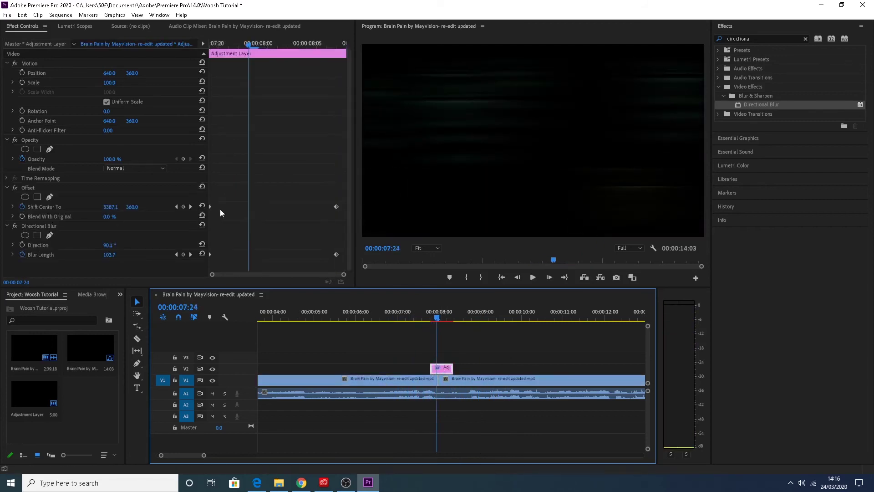
{"action": "left_click_drag", "start_coordinate": [261, 45], "coordinate": [335, 66]}
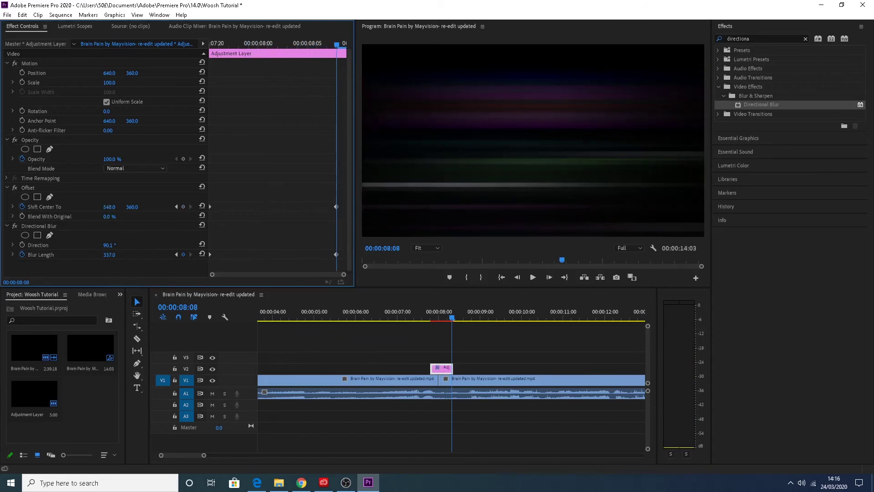
{"action": "left_click_drag", "start_coordinate": [109, 207], "coordinate": [74, 207]}
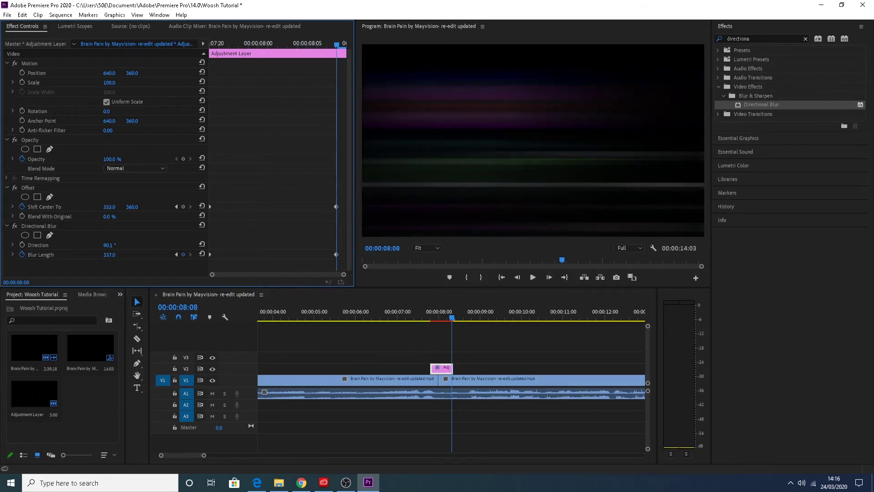
- Replay the sequence across the cut from about 00:00:06:19 to check the reduced offset
{"action": "left_click", "coordinate": [388, 318]}
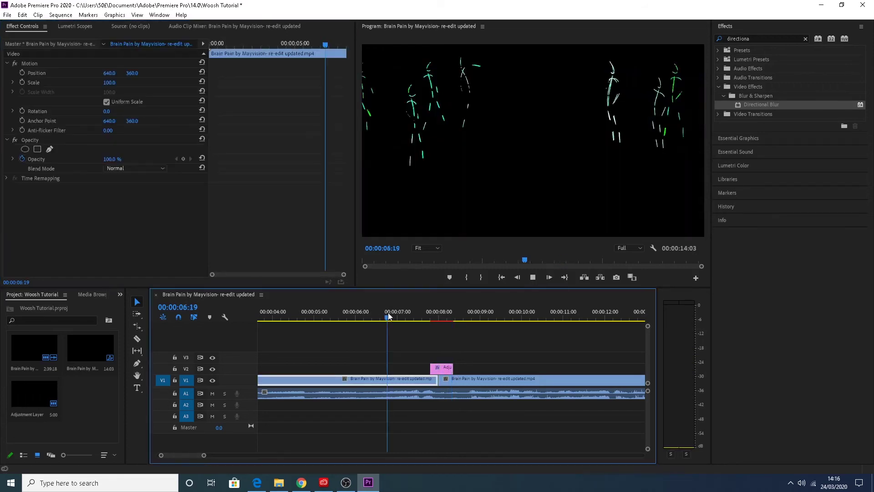
{"action": "key", "text": "space"}
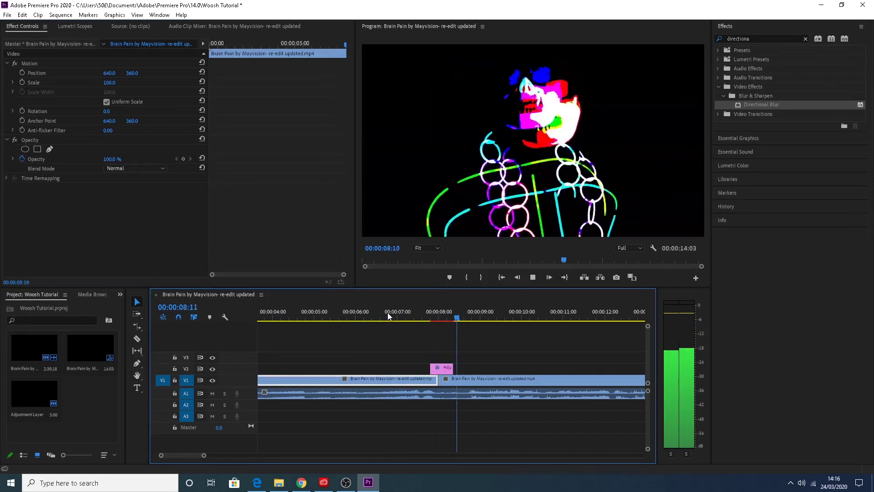
{"action": "left_click", "coordinate": [397, 312]}
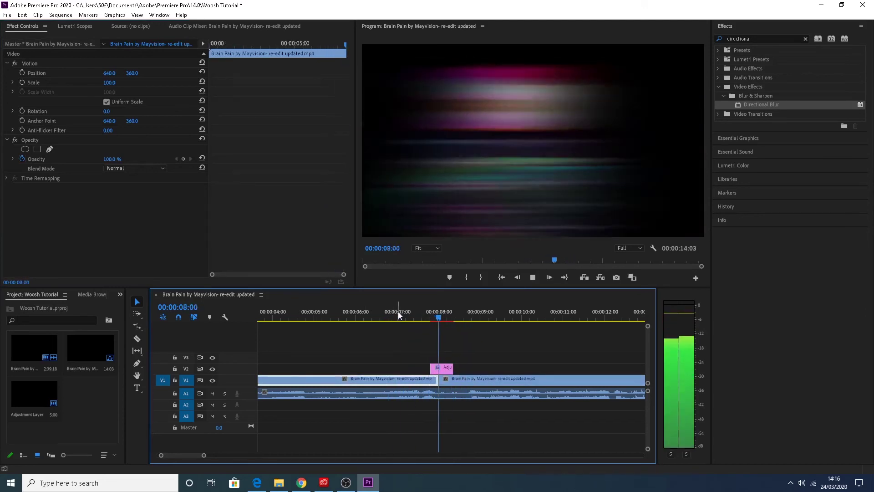
{"action": "left_click", "coordinate": [402, 312]}
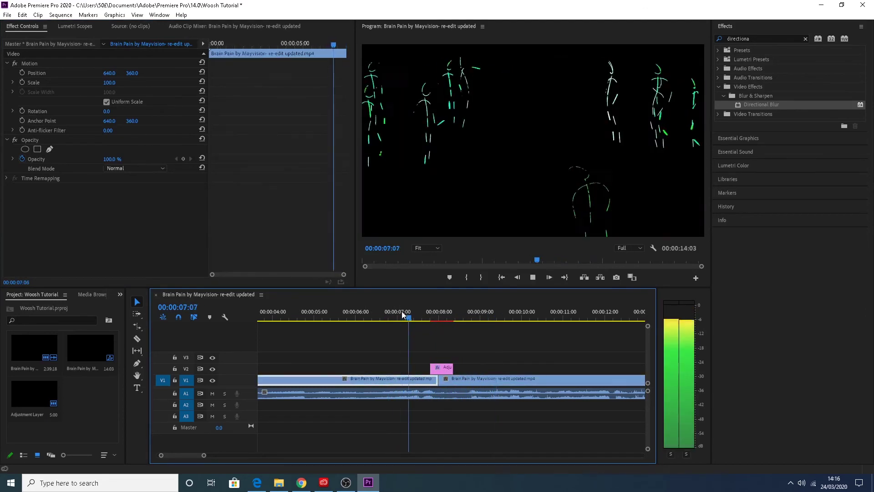
{"action": "left_click", "coordinate": [404, 312]}
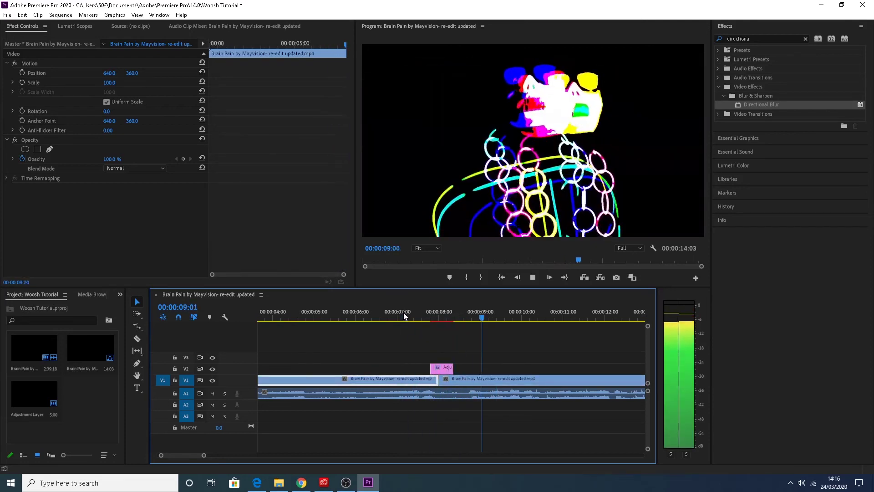
{"action": "key", "text": "space"}
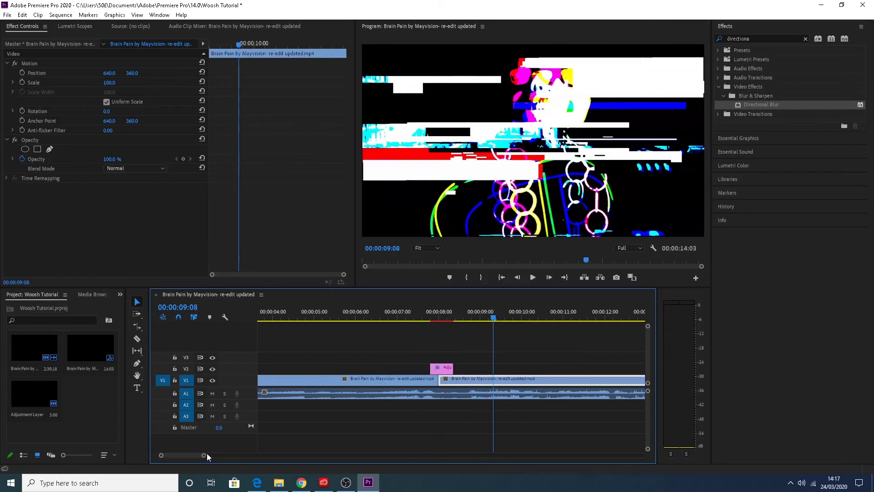
- Move the adjustment layer's last Blur Length keyframe back to 00:00:08:02
{"action": "left_click", "coordinate": [443, 314]}
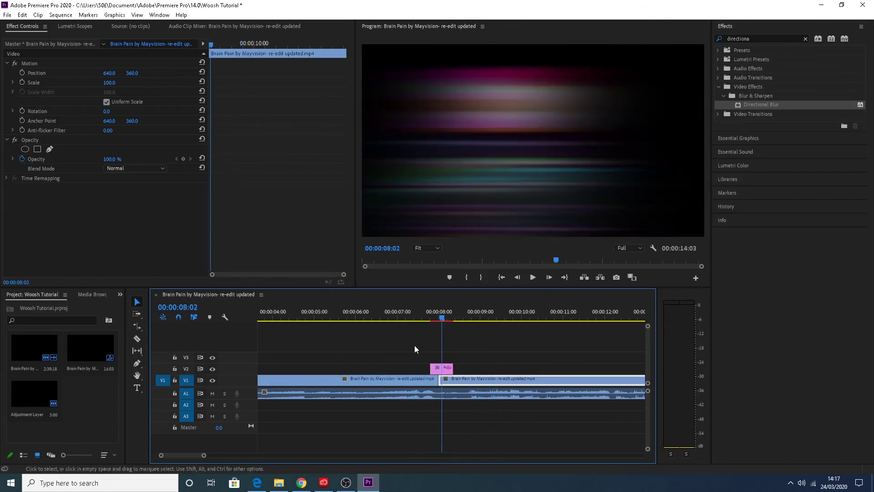
{"action": "left_click", "coordinate": [446, 369]}
{"action": "left_click_drag", "start_coordinate": [335, 256], "coordinate": [277, 264]}
- At 00:00:08:08, reset the Directional Blur's Blur Length to 0.0 with a new keyframe, keeping Direction at 90.1°
{"action": "left_click_drag", "start_coordinate": [278, 43], "coordinate": [337, 51]}
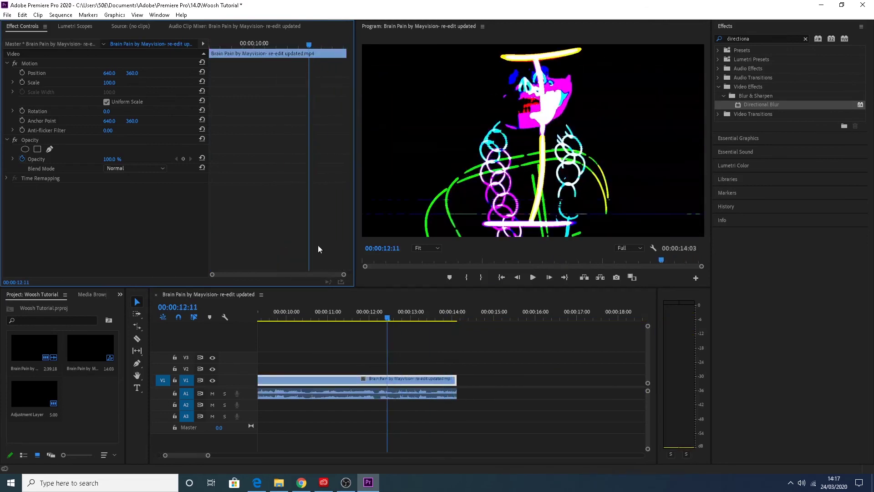
{"action": "mouse_move", "coordinate": [209, 455]}
{"action": "left_mouse_down"}
{"action": "mouse_move", "coordinate": [246, 455]}
{"action": "mouse_move", "coordinate": [187, 456]}
{"action": "left_mouse_up"}
{"action": "left_click", "coordinate": [360, 317]}
{"action": "left_click", "coordinate": [456, 369]}
{"action": "left_click_drag", "start_coordinate": [453, 318], "coordinate": [480, 321]}
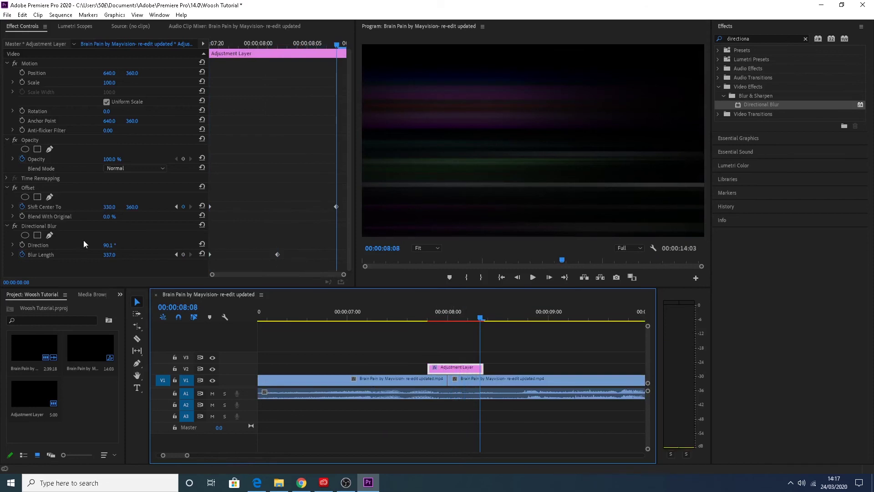
{"action": "left_click", "coordinate": [201, 244]}
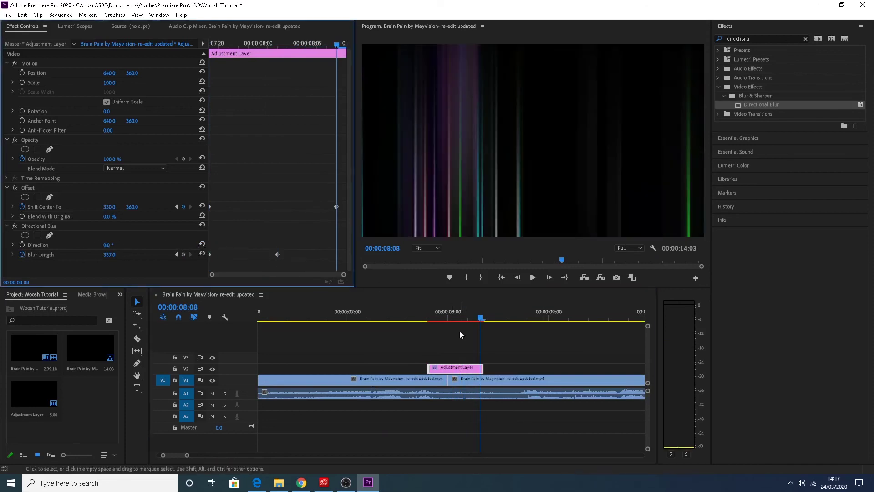
{"action": "key", "text": "ctrl+z"}
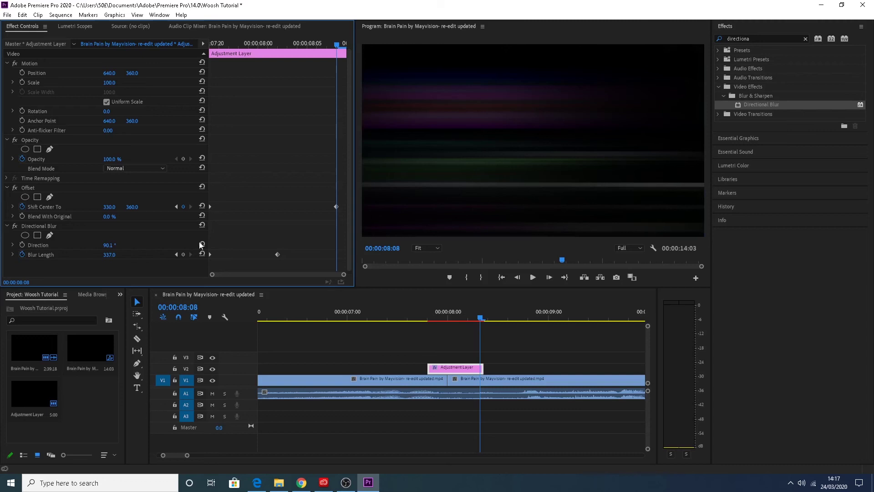
{"action": "left_click", "coordinate": [202, 253]}
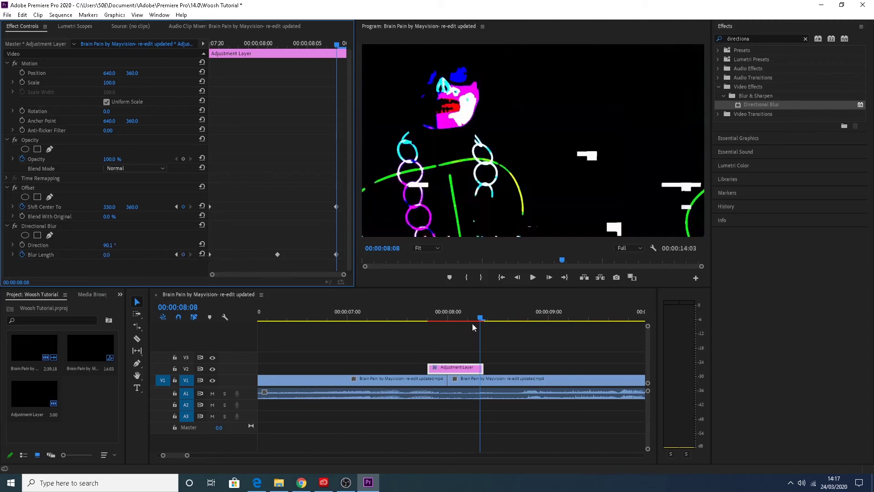
- Play the transition repeatedly from before the adjustment layer to check the blur fading out
{"action": "left_click_drag", "start_coordinate": [483, 321], "coordinate": [394, 336]}
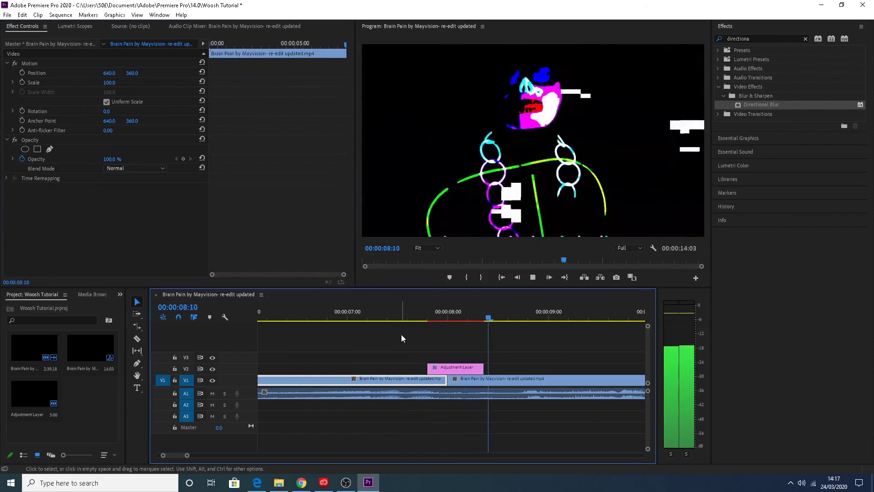
{"action": "key", "text": "space"}
{"action": "left_click", "coordinate": [378, 308]}
{"action": "key", "text": "space"}
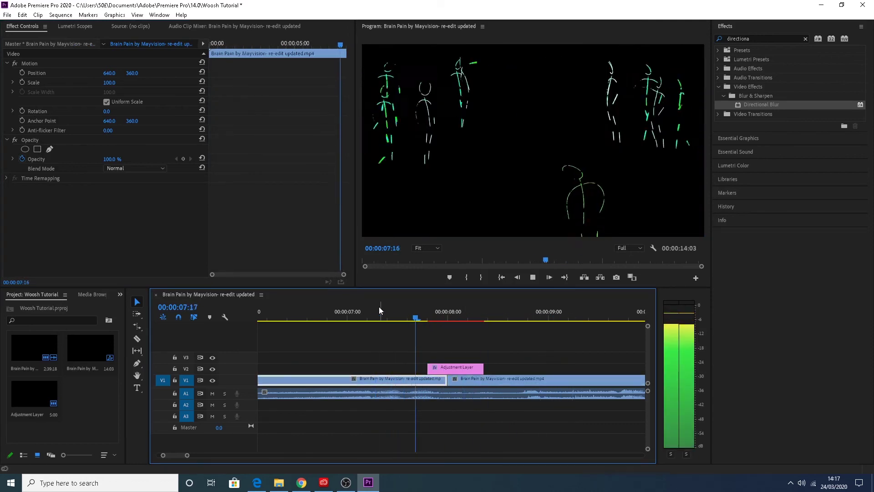
{"action": "left_click", "coordinate": [400, 319]}
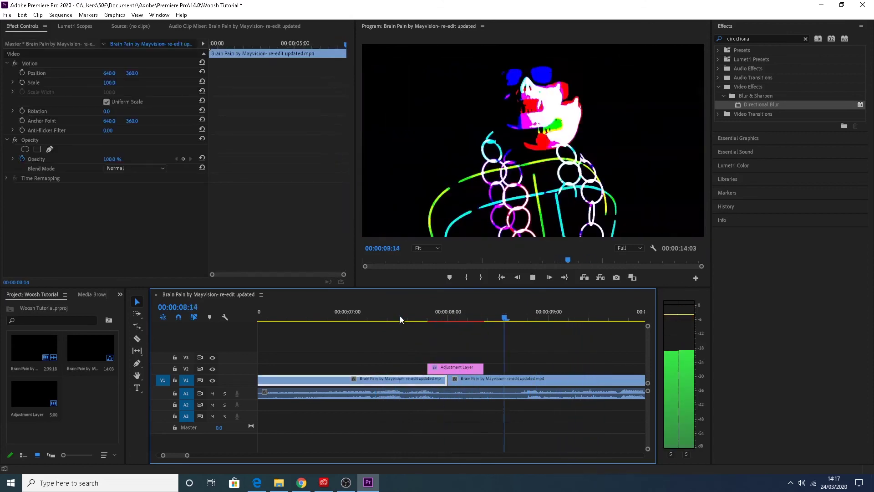
{"action": "left_click", "coordinate": [400, 319]}
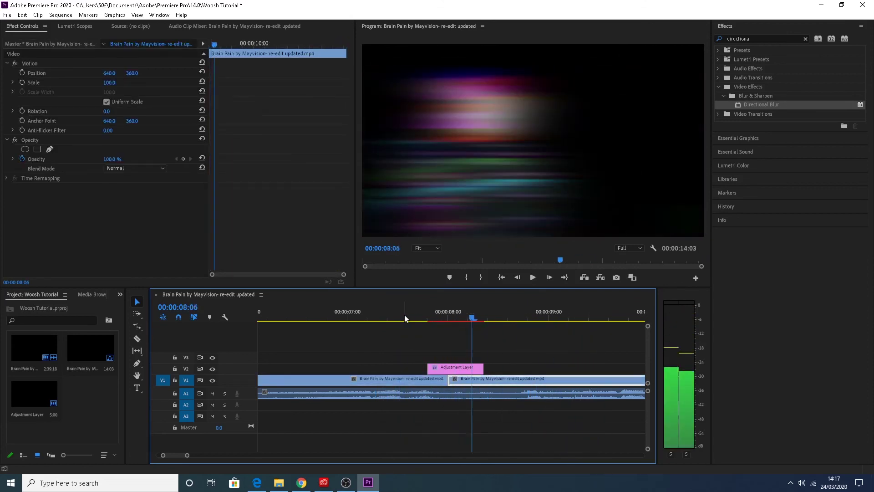
{"action": "key", "text": "space"}
- At 00:00:08:08, replace the Offset's last Shift Center To keyframe with one whose horizontal value is 619.0
{"action": "left_click", "coordinate": [483, 319]}
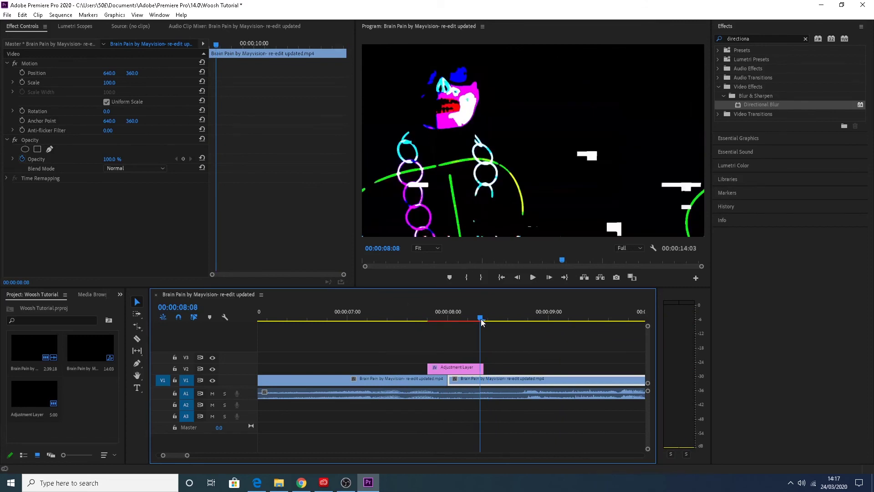
{"action": "left_click", "coordinate": [461, 366]}
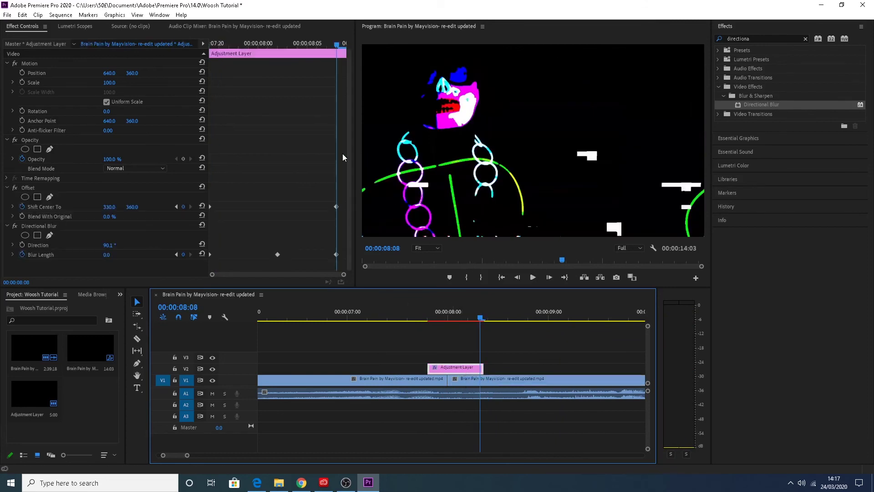
{"action": "left_click", "coordinate": [336, 207]}
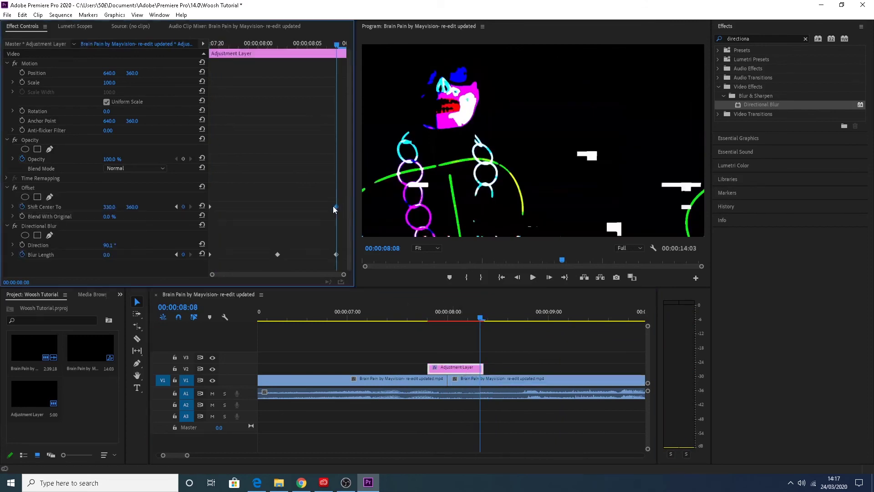
{"action": "key", "text": "Delete"}
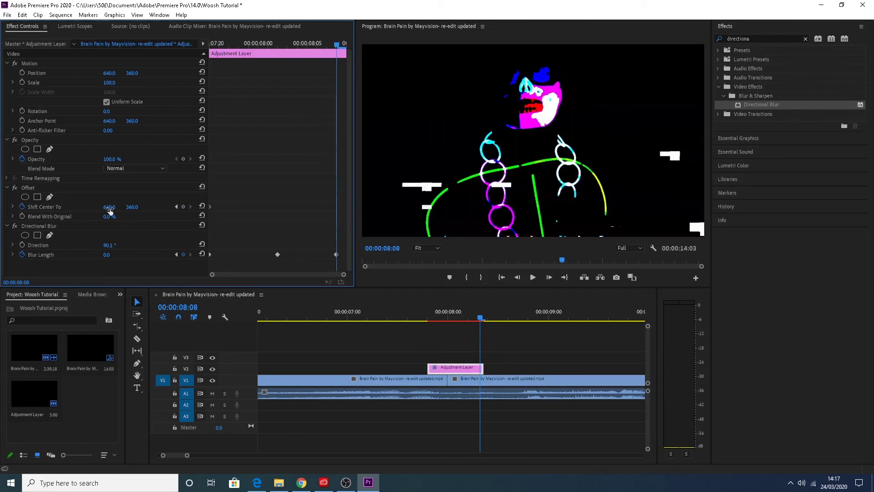
{"action": "key", "text": "ctrl+z"}
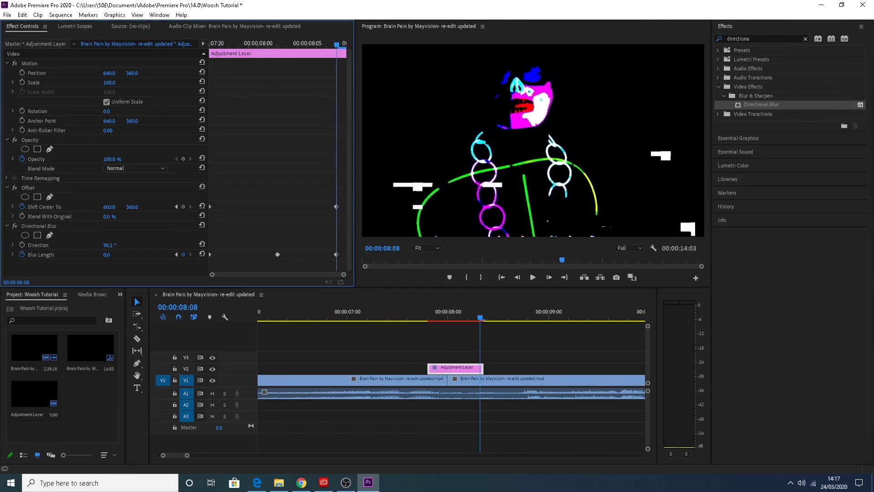
{"action": "left_click_drag", "start_coordinate": [109, 207], "coordinate": [145, 206]}
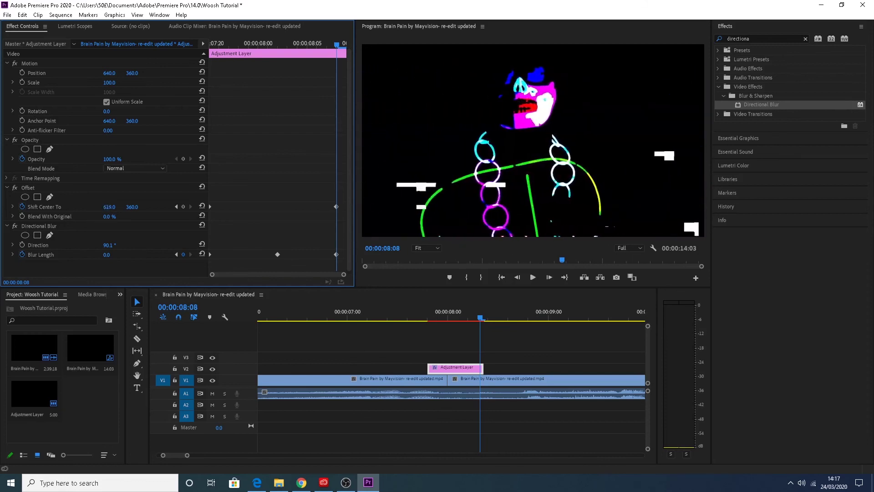
- Play the sequence from about 00:00:07:15 to 00:00:09:00 to check the offset's new end position
{"action": "left_click", "coordinate": [424, 317]}
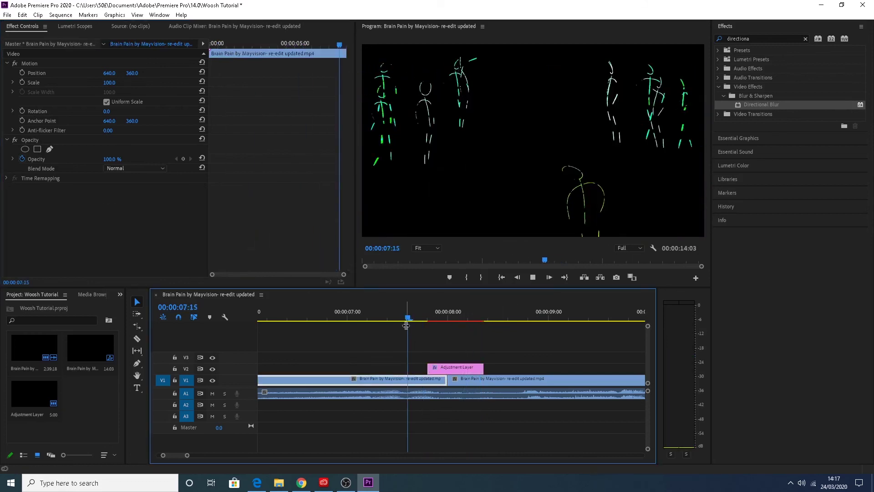
{"action": "key", "text": "space"}
{"action": "key", "text": "space"}
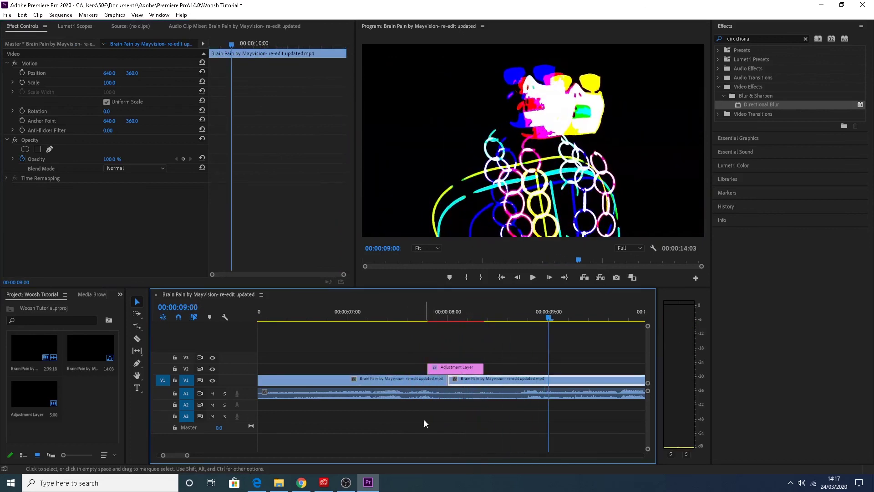